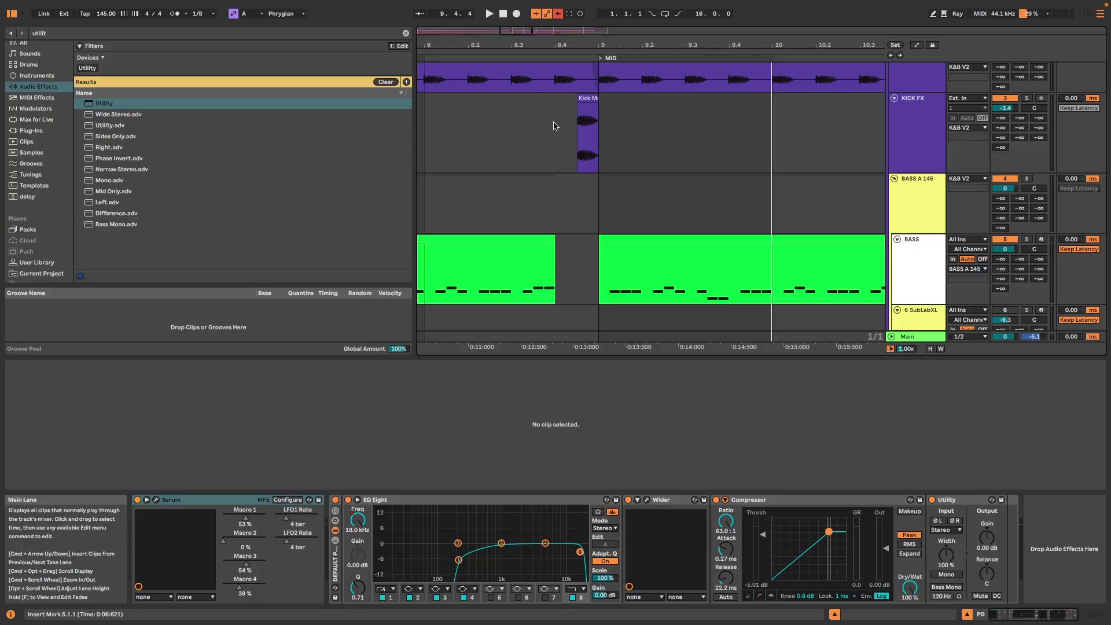
- Show the automation of The Drop's Hp Freq parameter on the K&B V2 group track
scroll(573, 107, up, 2)
scroll(585, 145, up, 5)
scroll(576, 174, down, 3)
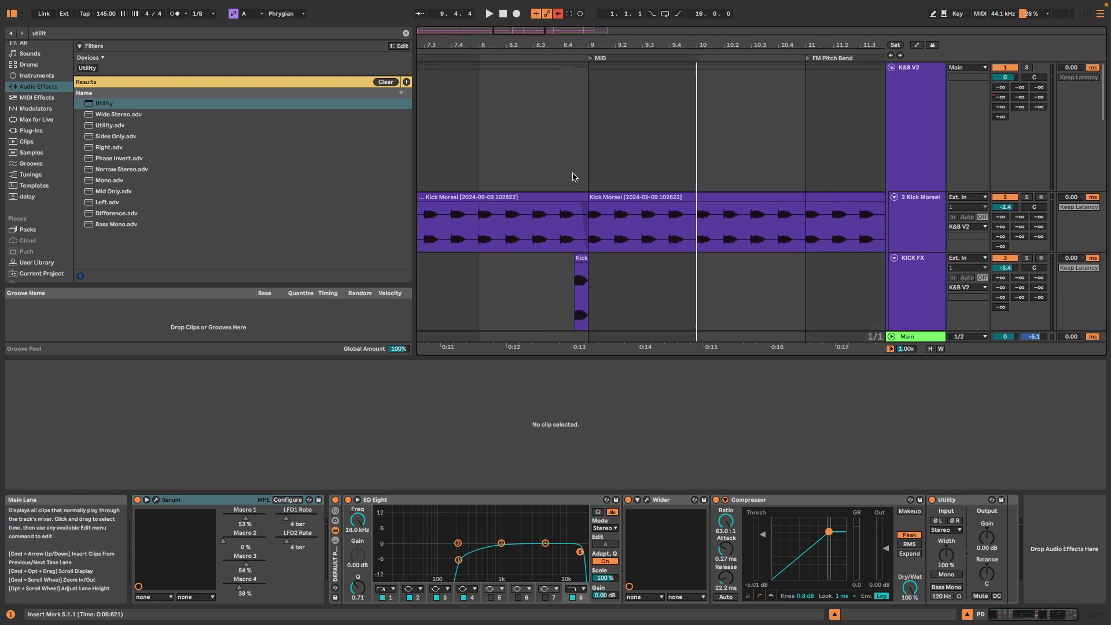
click(909, 130)
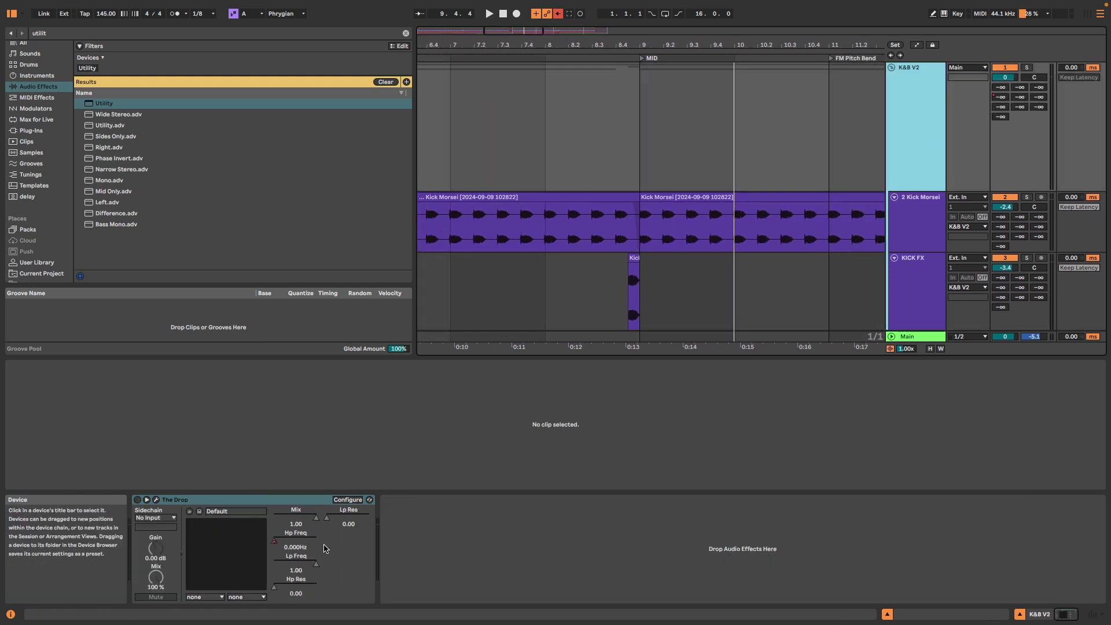
right_click(296, 545)
click(347, 466)
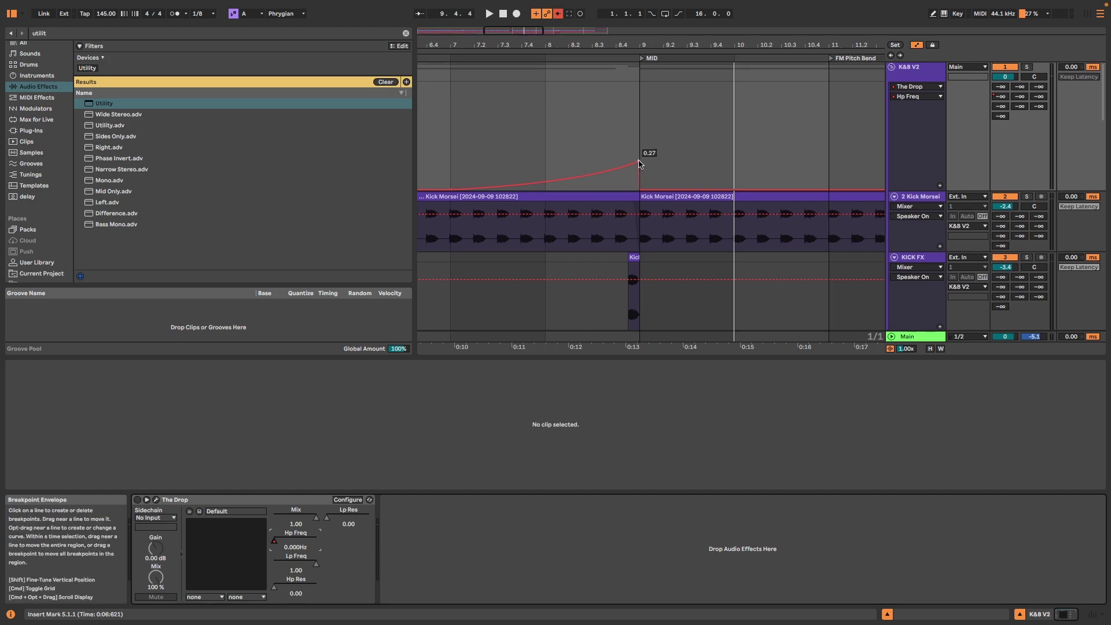
- Find the FX_DownSweep_10 clip and the frozen crash clip on the CRASHES track at the MID marker, and select the crash
scroll(640, 154, down, 3)
scroll(645, 209, down, 15)
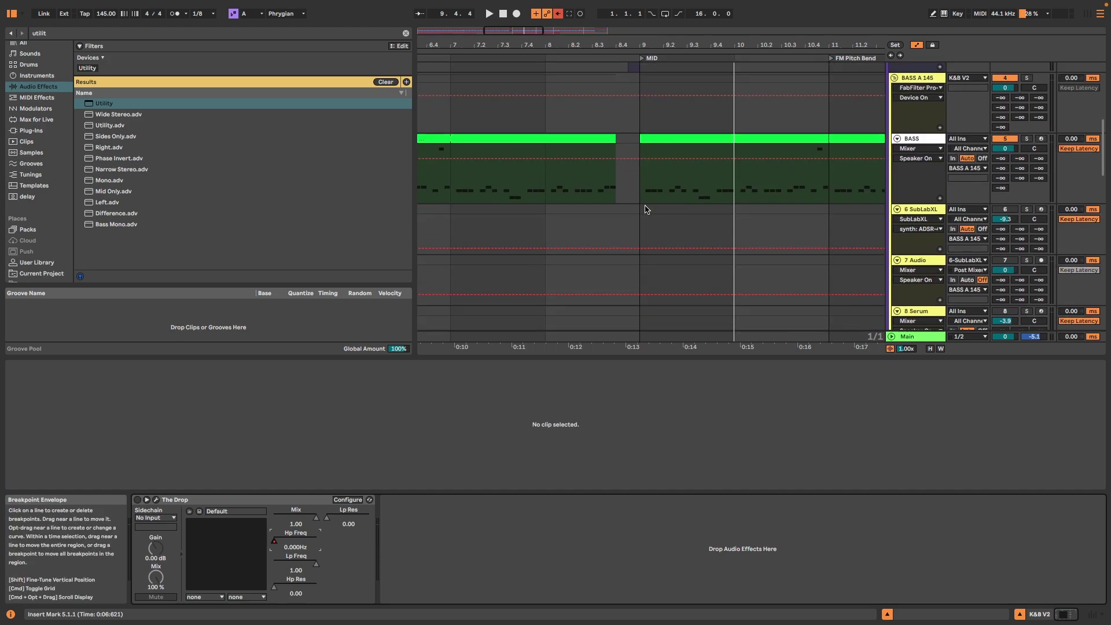
scroll(675, 299, up, 3)
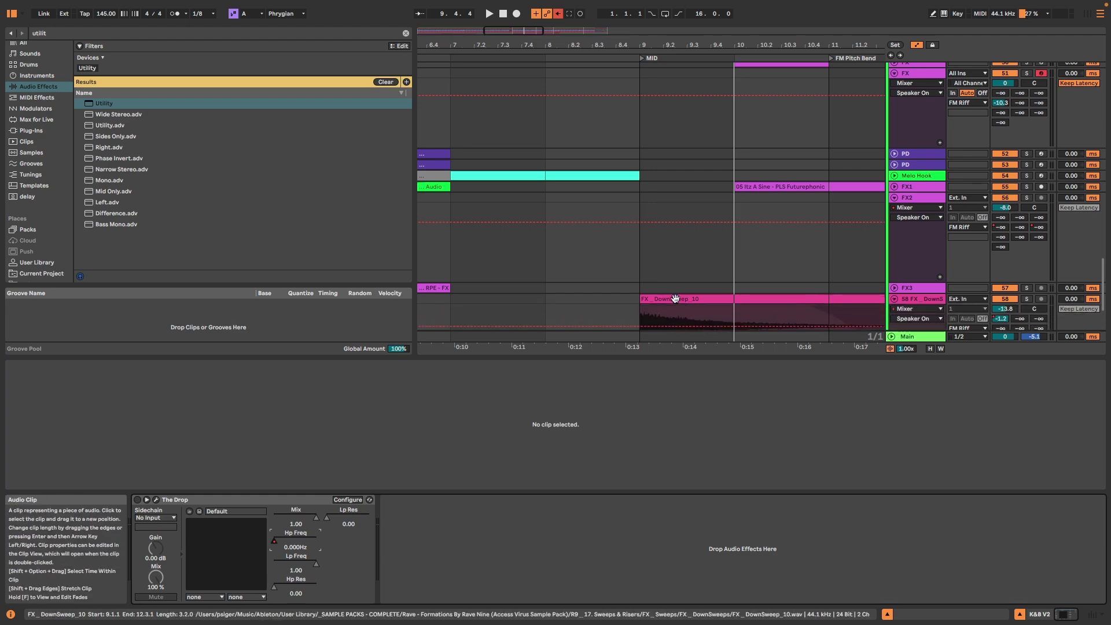
scroll(673, 278, down, 2)
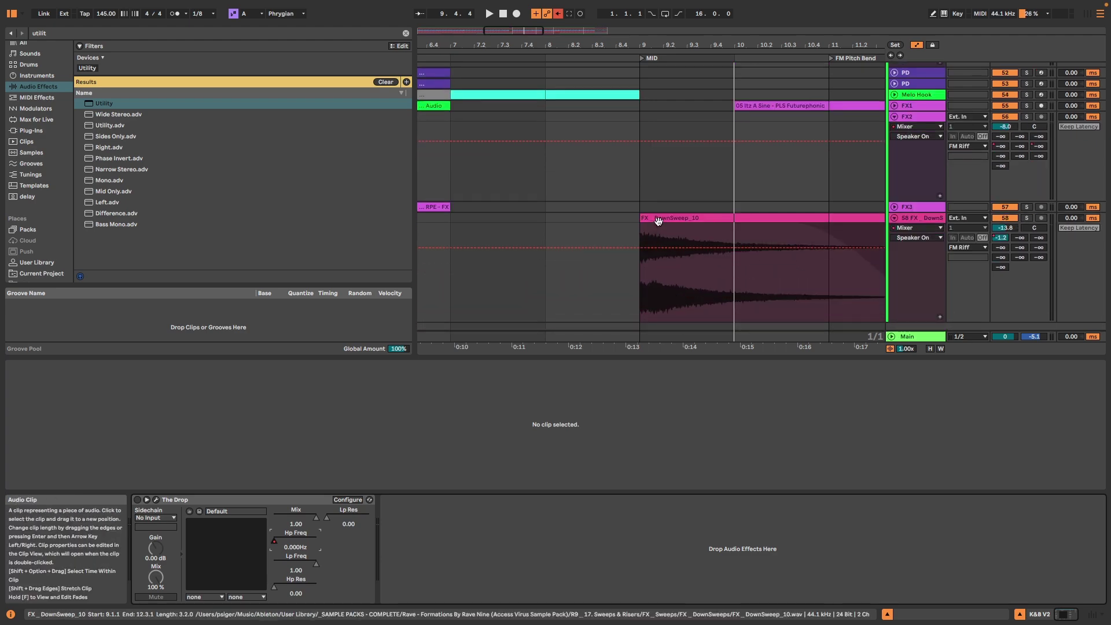
scroll(657, 228, up, 15)
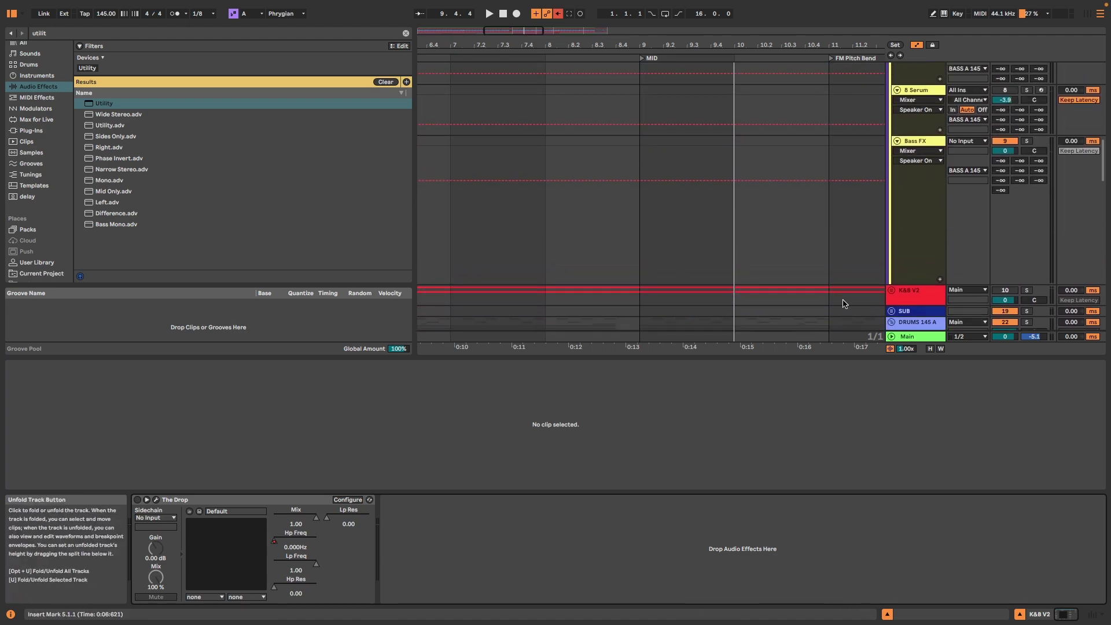
scroll(753, 260, down, 5)
scroll(648, 131, up, 2)
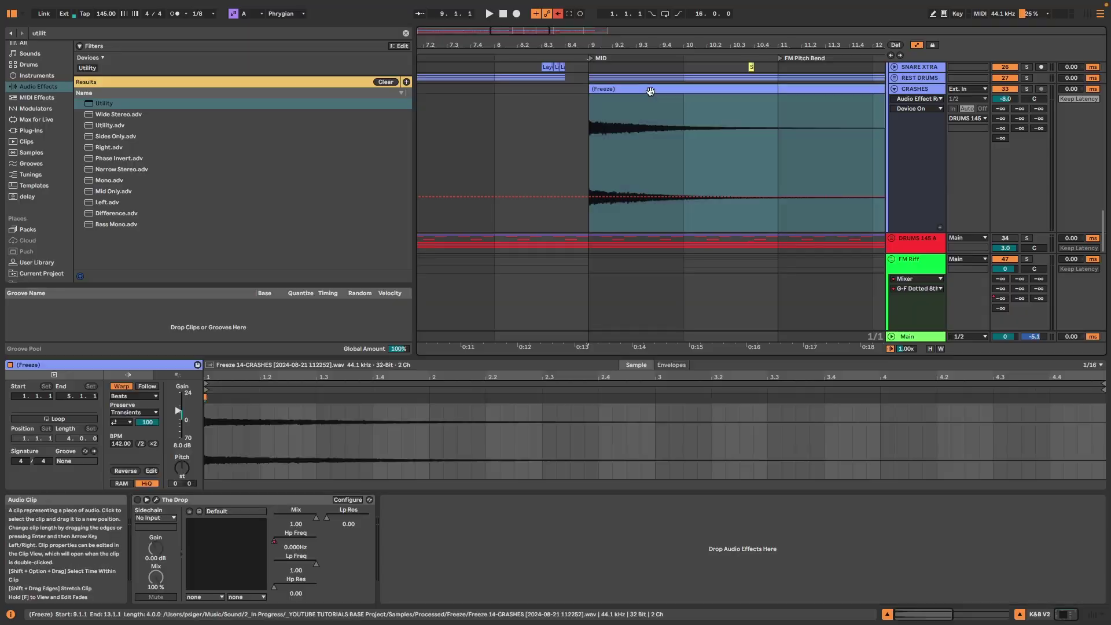
key(Return)
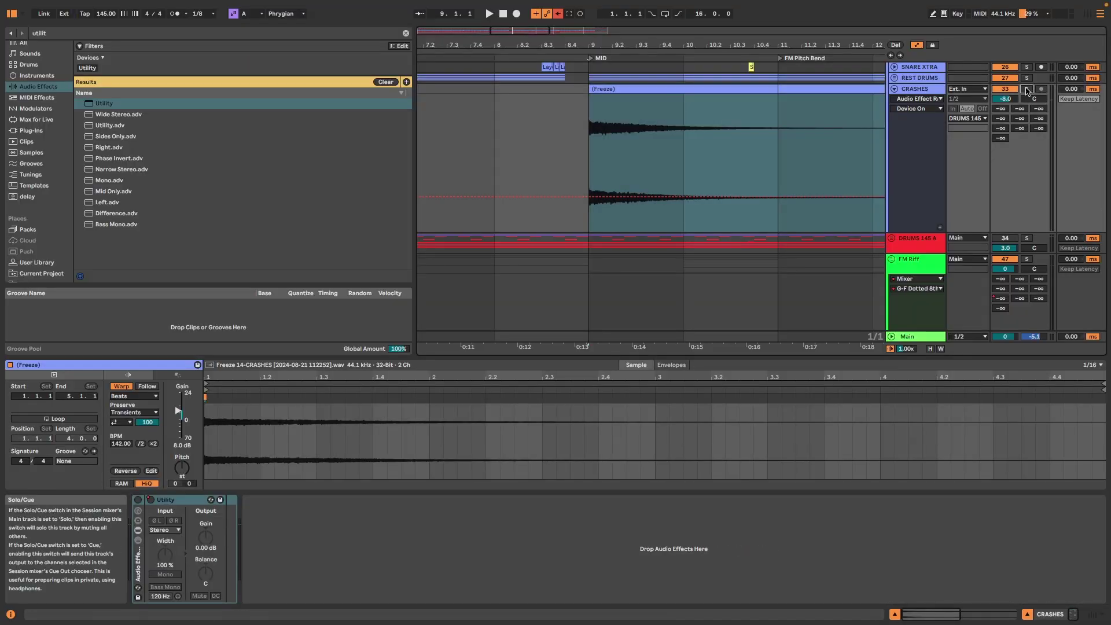
- Solo the FX_DownSweep track and audition its downsweep from bar 9
scroll(884, 262, down, 5)
click(1027, 200)
key(space)
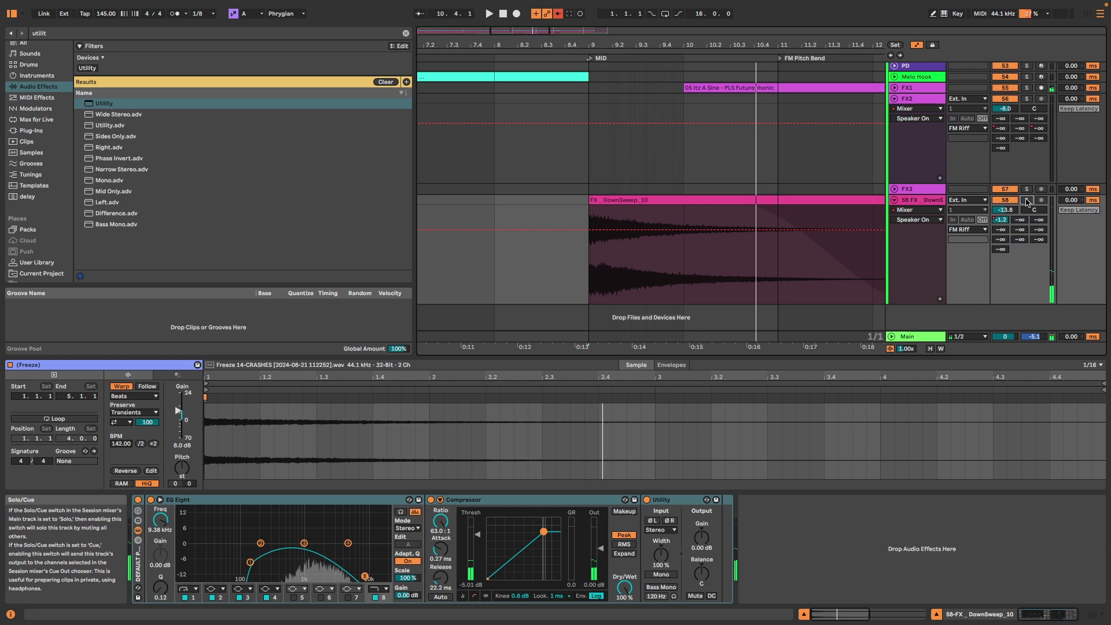
- Play the arrangement from bar 6 through the MID transition, with the downsweep in context, and stop playback
scroll(488, 192, down, 5)
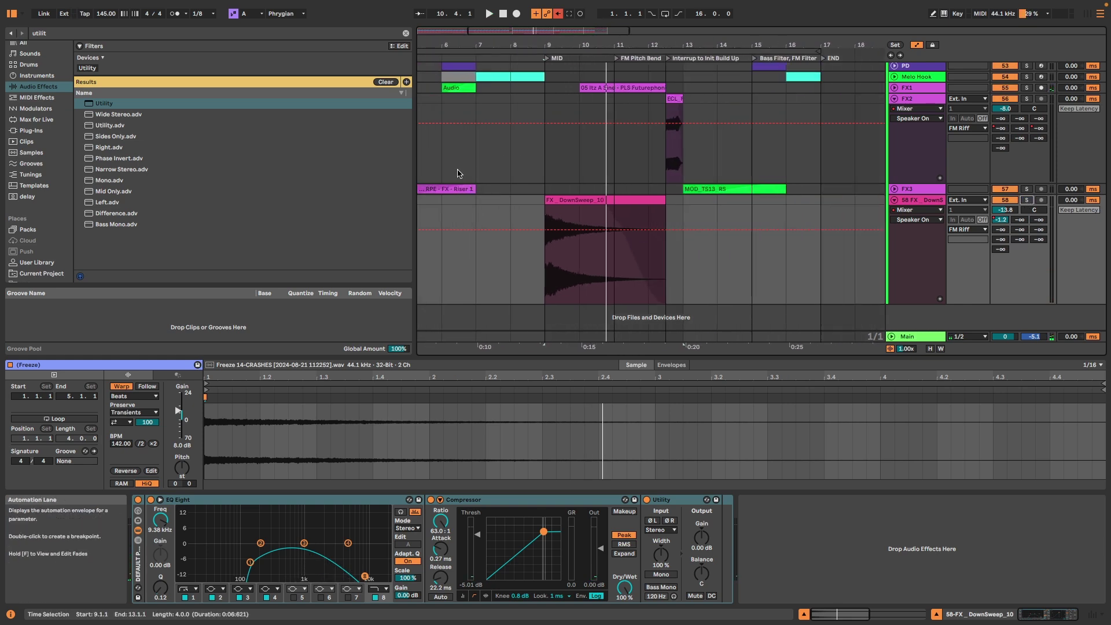
click(451, 173)
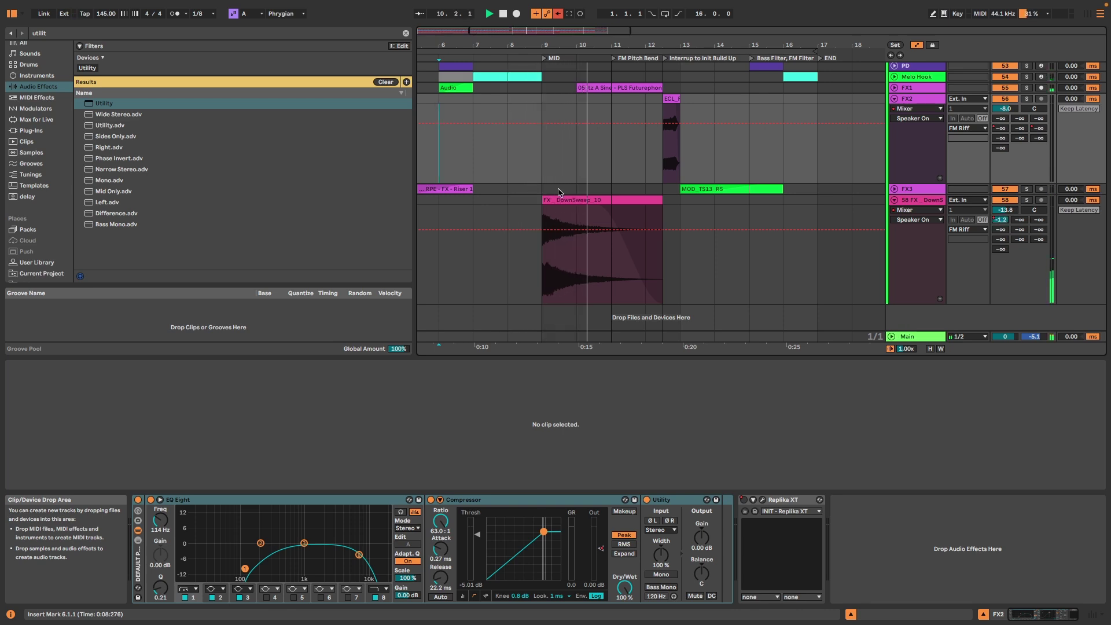
key(space)
- Examine the clips on the FX and FX1 tracks between bar 10 and the Interrup to Init Build Up marker
scroll(592, 188, up, 3)
scroll(600, 137, up, 3)
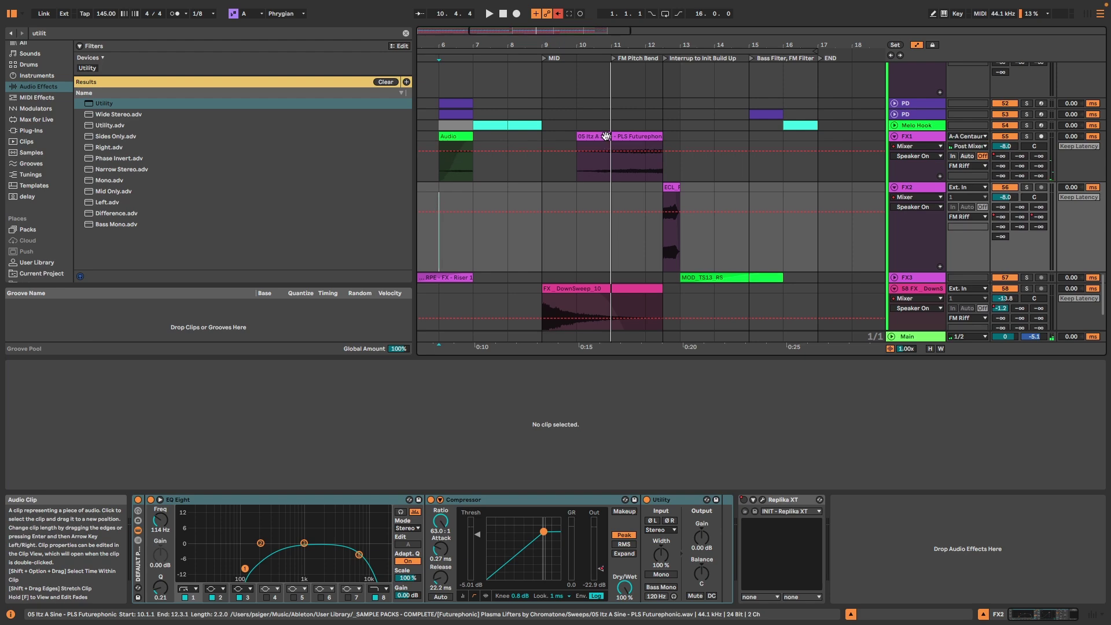
scroll(609, 184, up, 10)
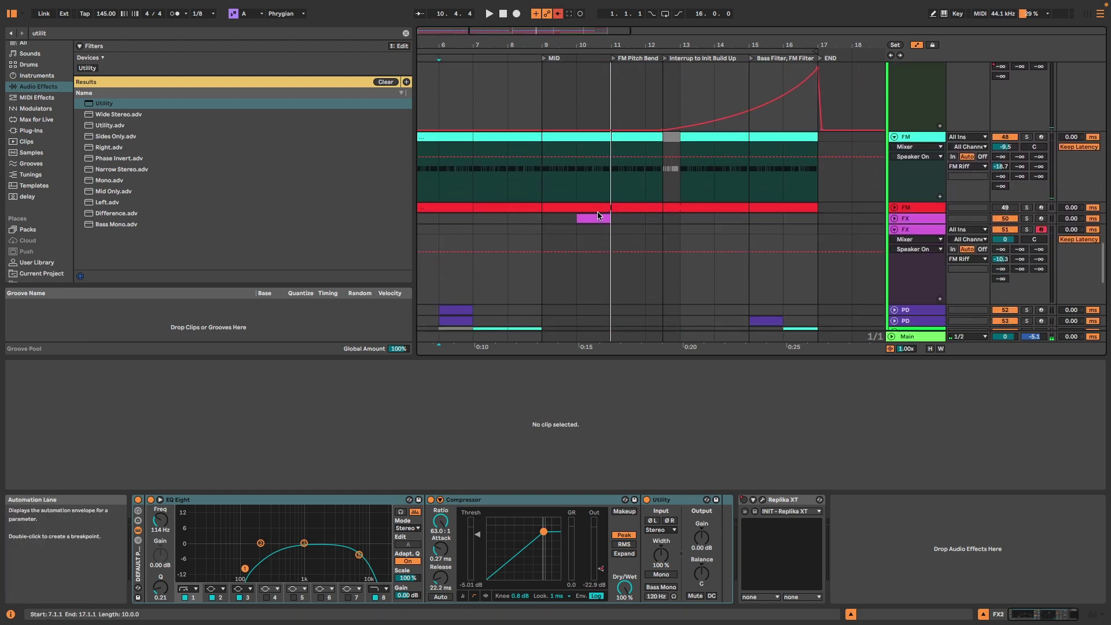
scroll(608, 197, down, 3)
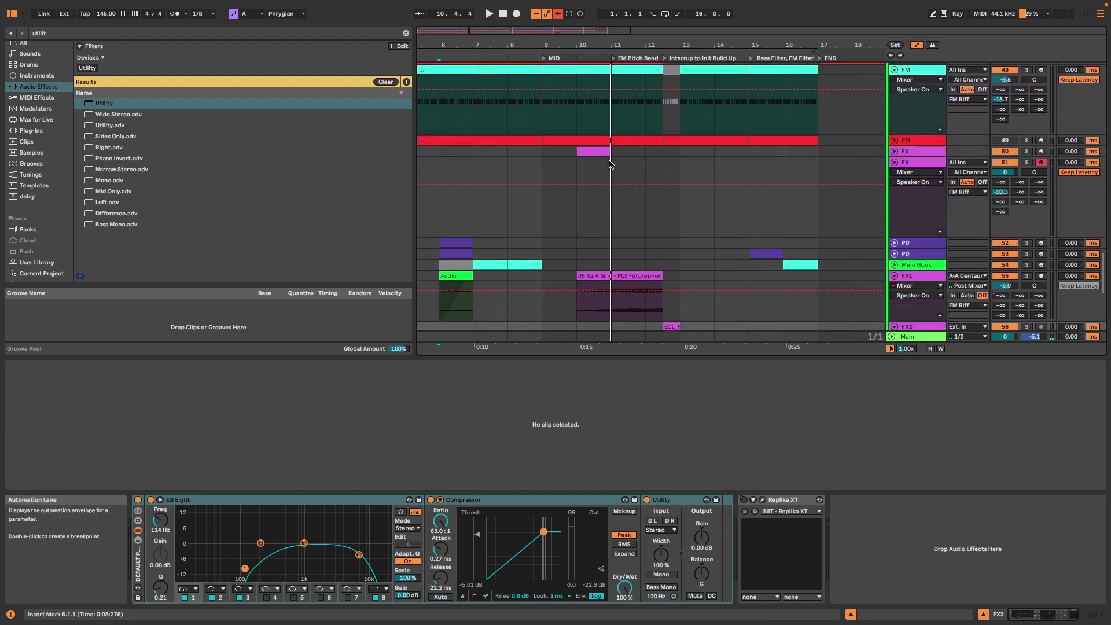
scroll(634, 185, down, 3)
scroll(612, 197, right, 5)
scroll(583, 201, up, 3)
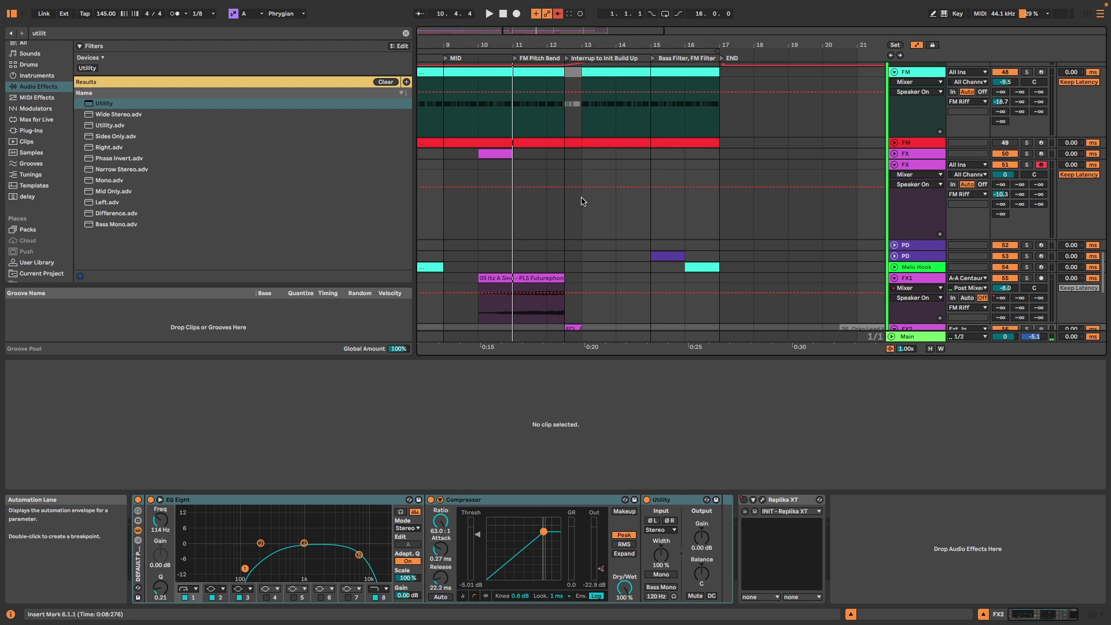
scroll(576, 198, down, 3)
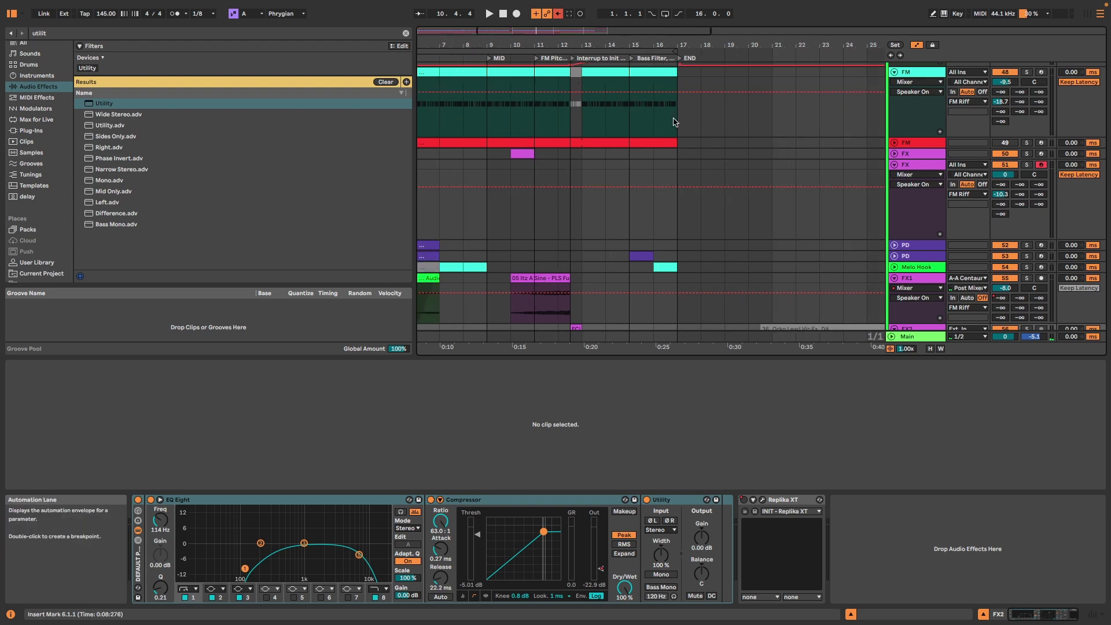
- Examine the muted part of the FM track at the Interrup to Init Build Up marker and select its clips from bar 13 to 17
scroll(576, 186, up, 4)
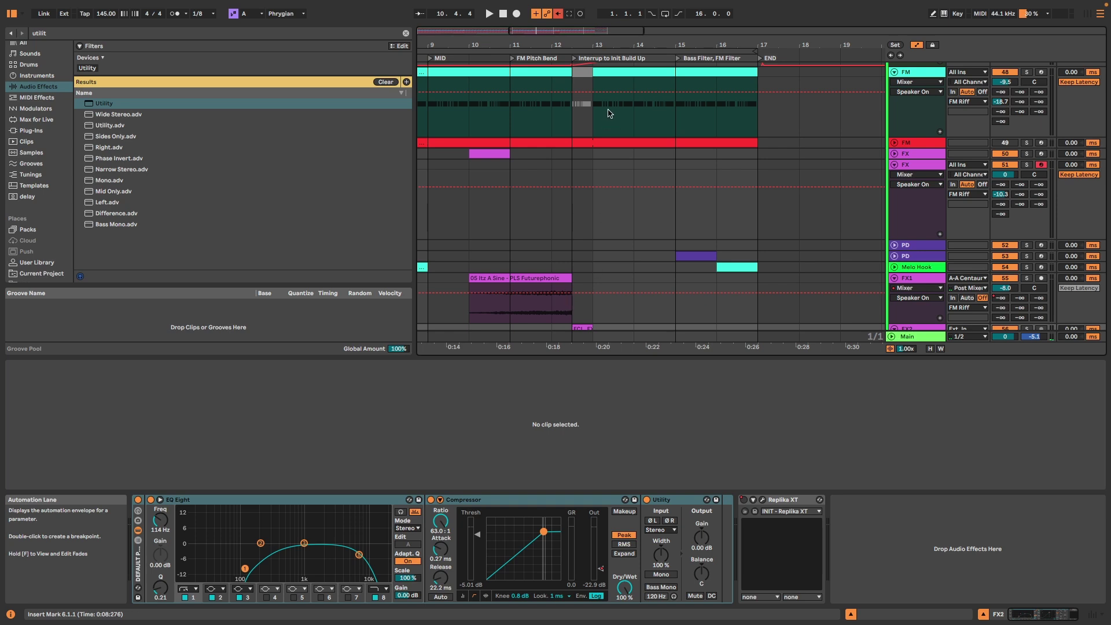
scroll(608, 112, up, 3)
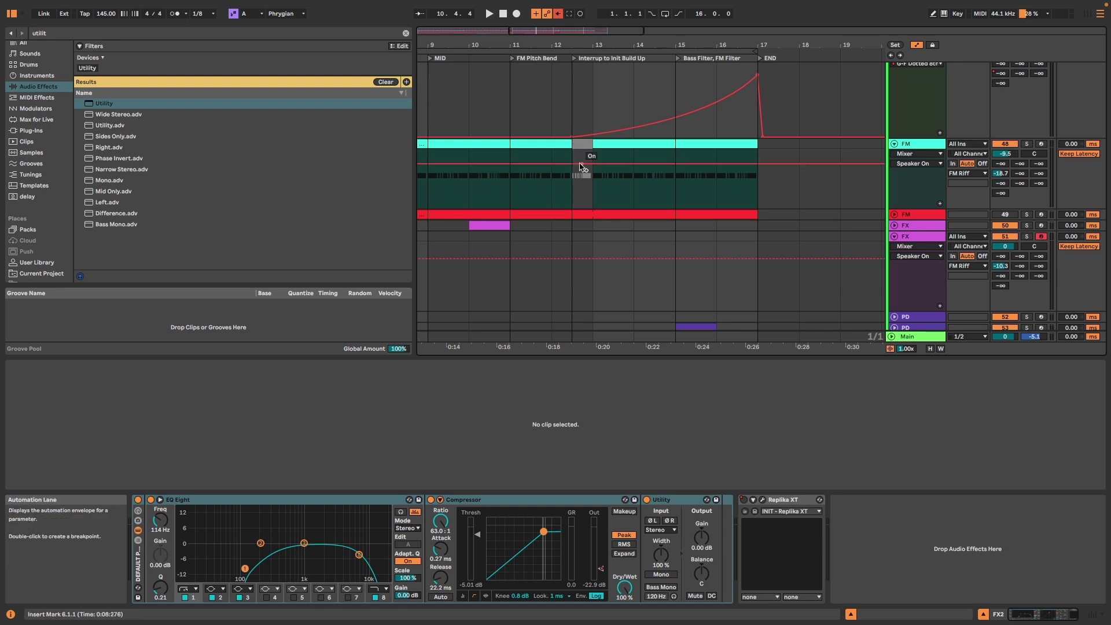
scroll(585, 209, down, 4)
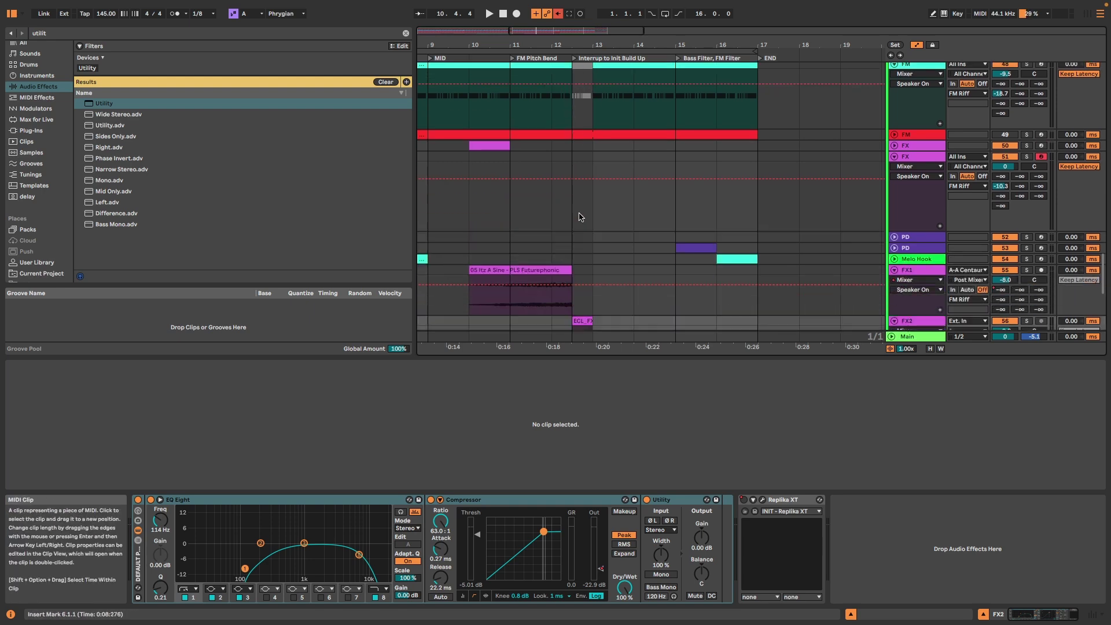
scroll(584, 296, up, 1)
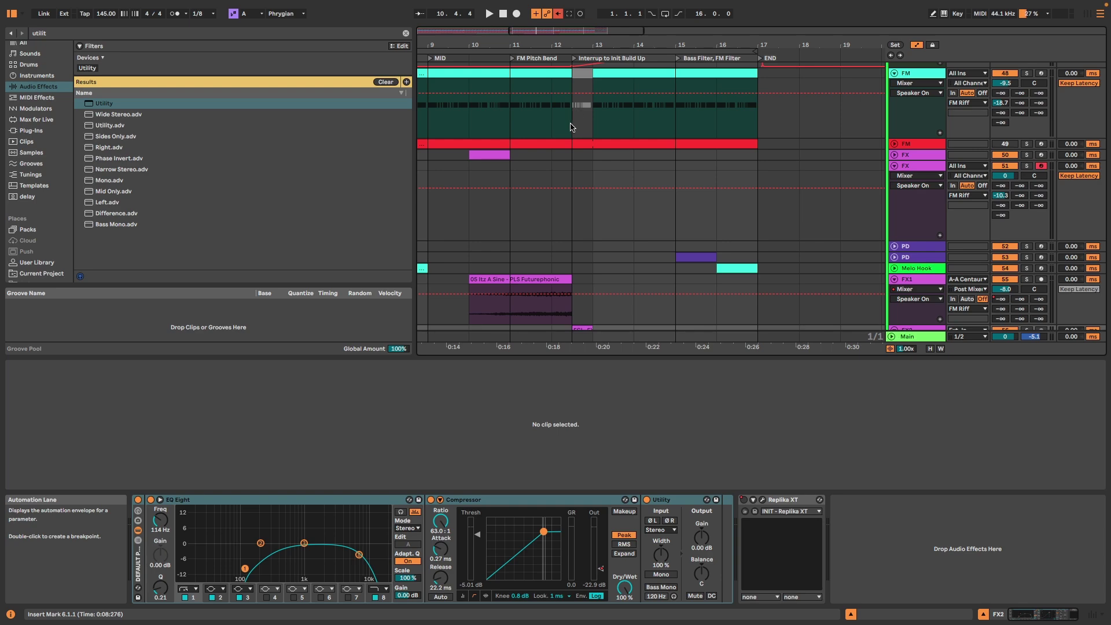
drag(595, 126, 733, 127)
click(734, 139)
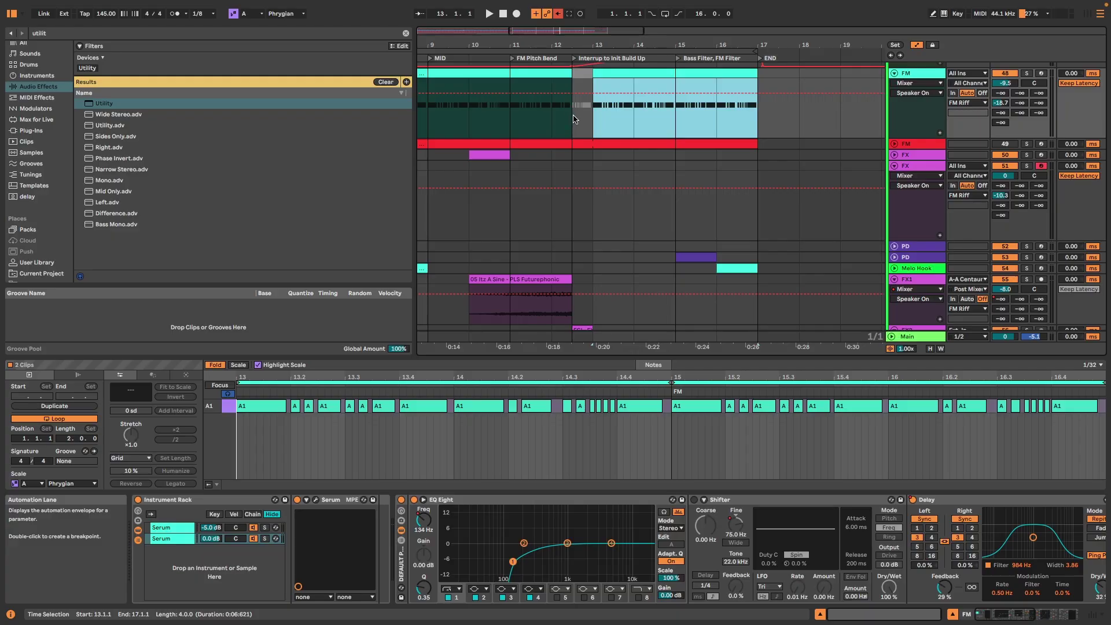
- Select the ECL_FX 052 - F clip on FX2 and audition the soloed track from that clip onward
scroll(586, 139, down, 3)
click(583, 185)
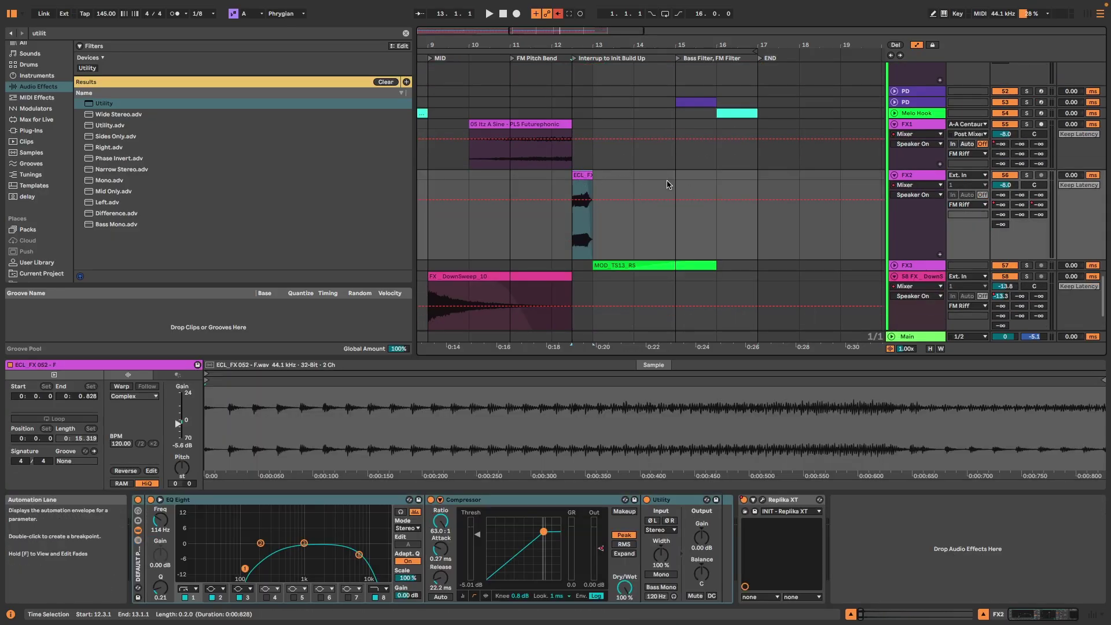
scroll(628, 264, up, 3)
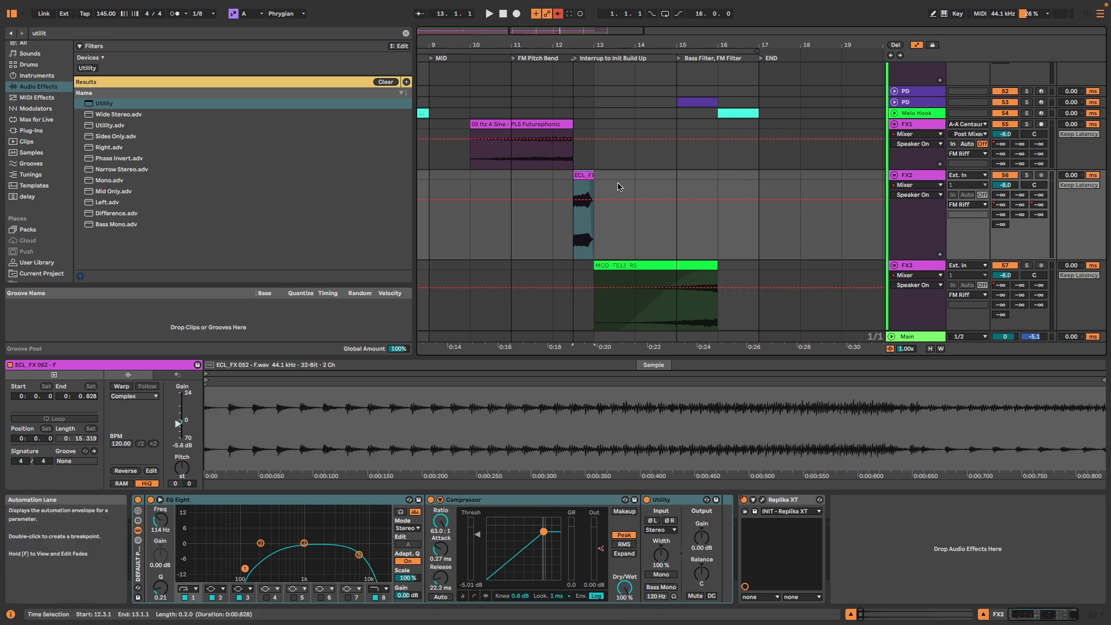
key(space)
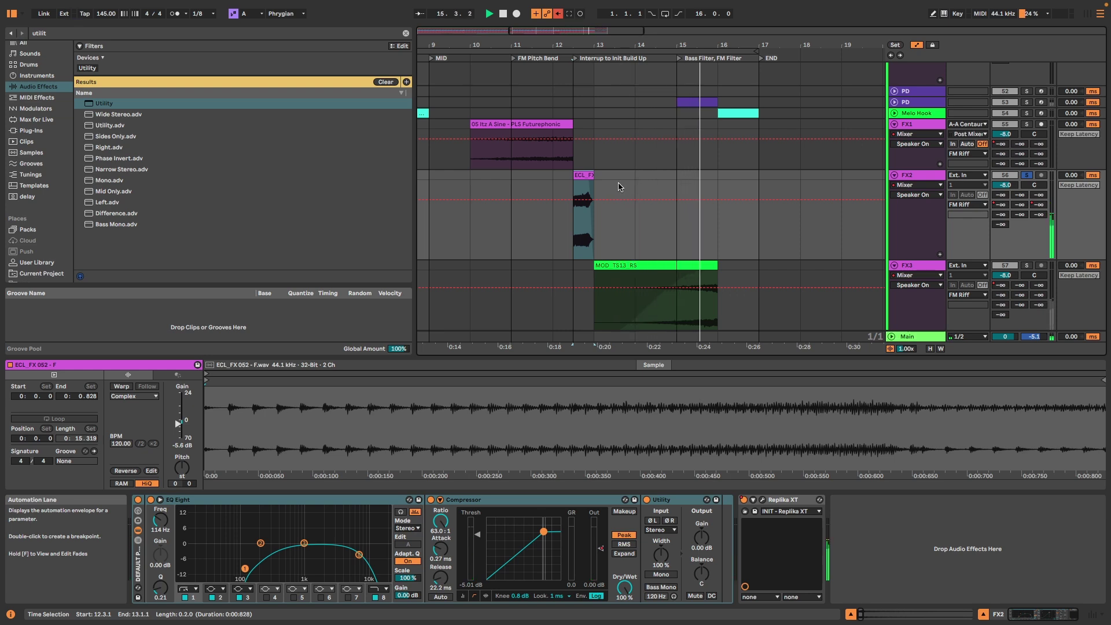
key(space)
- Select the 05 Itz A Sine - PLS Futurephonic clip on FX1, solo its track and audition the sweep
click(539, 123)
click(520, 160)
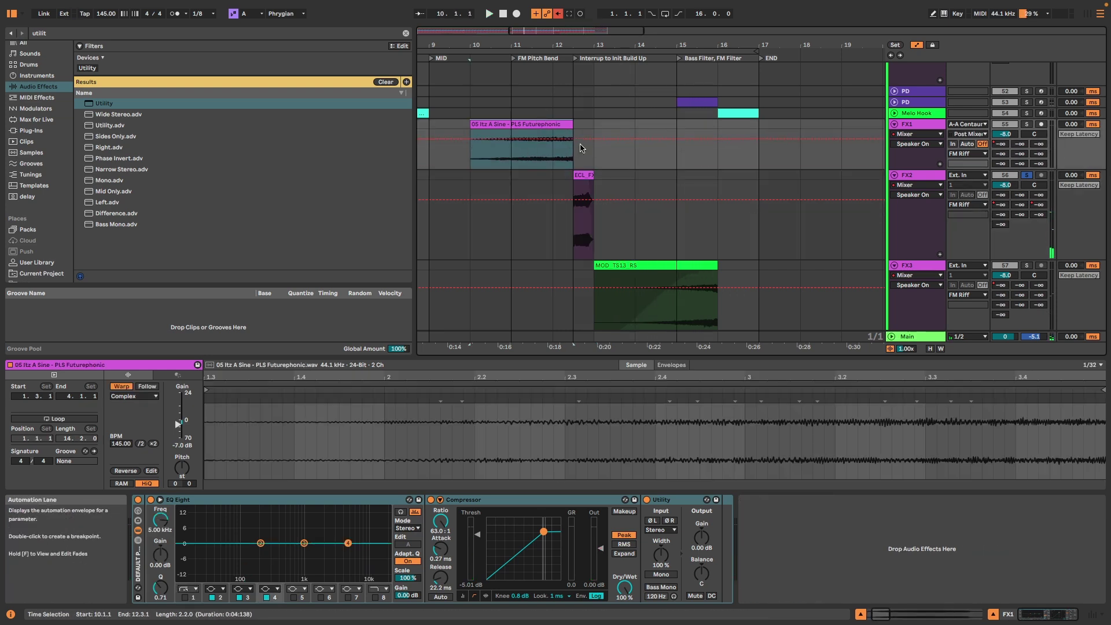
key(s)
key(space)
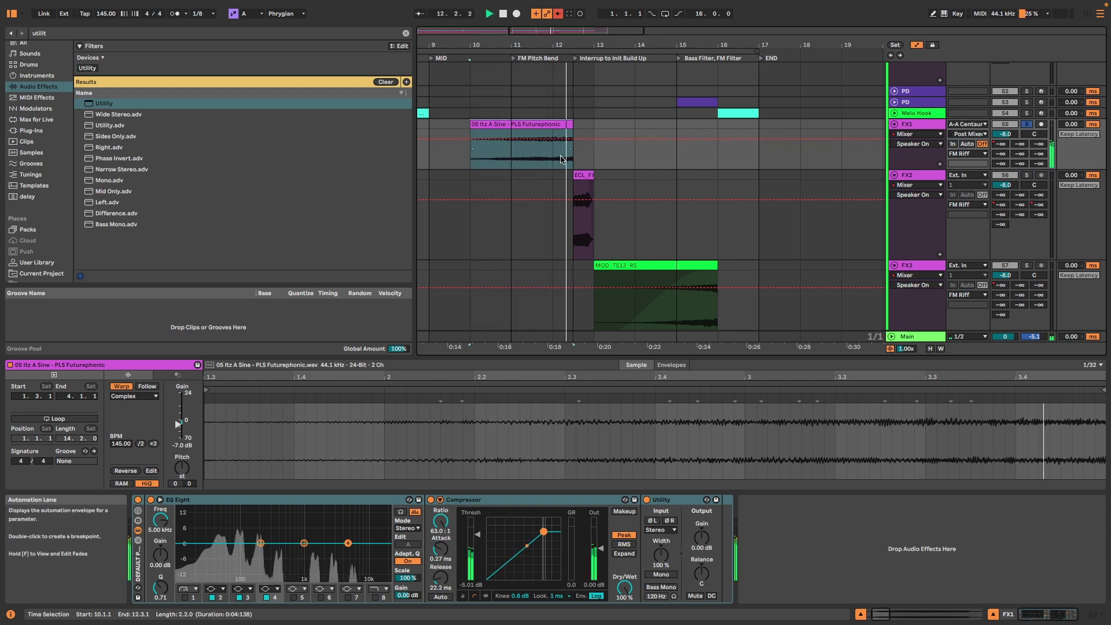
key(space)
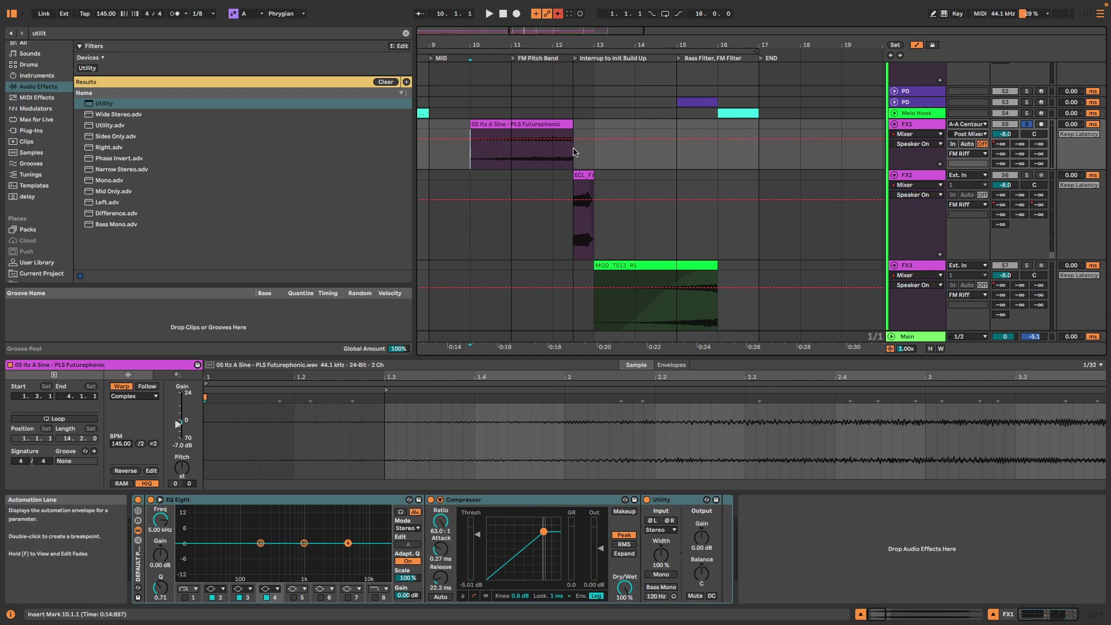
- Inspect the FX clips and the fade-out at the end of the Itz A Sine clip where the ECL_FX clip begins
scroll(574, 149, down, 4)
scroll(572, 147, left, 5)
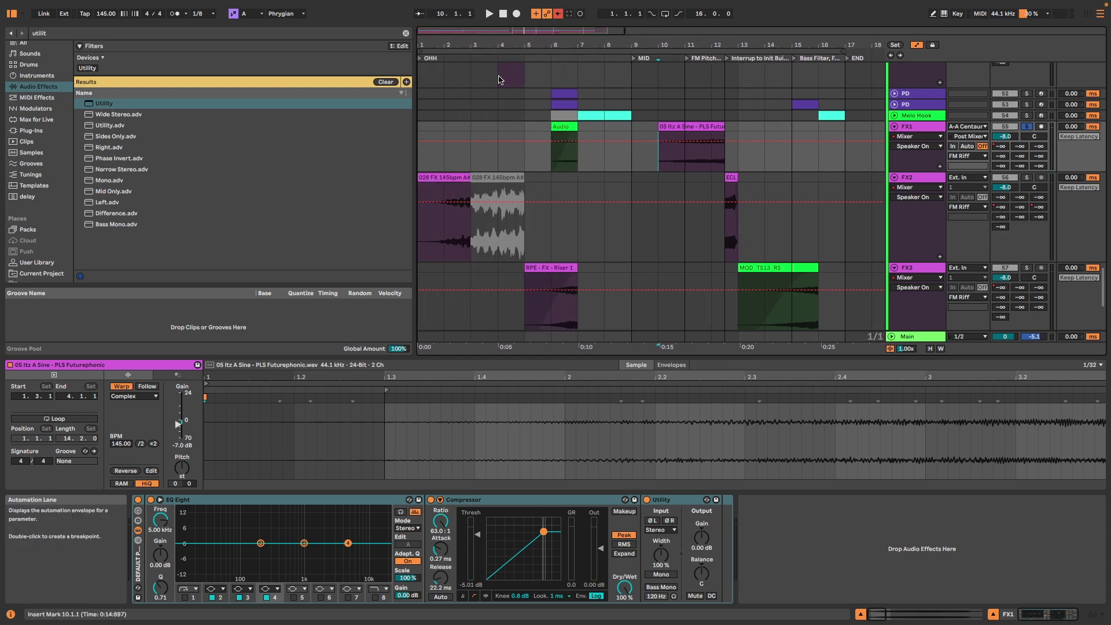
scroll(746, 196, up, 5)
scroll(730, 215, down, 3)
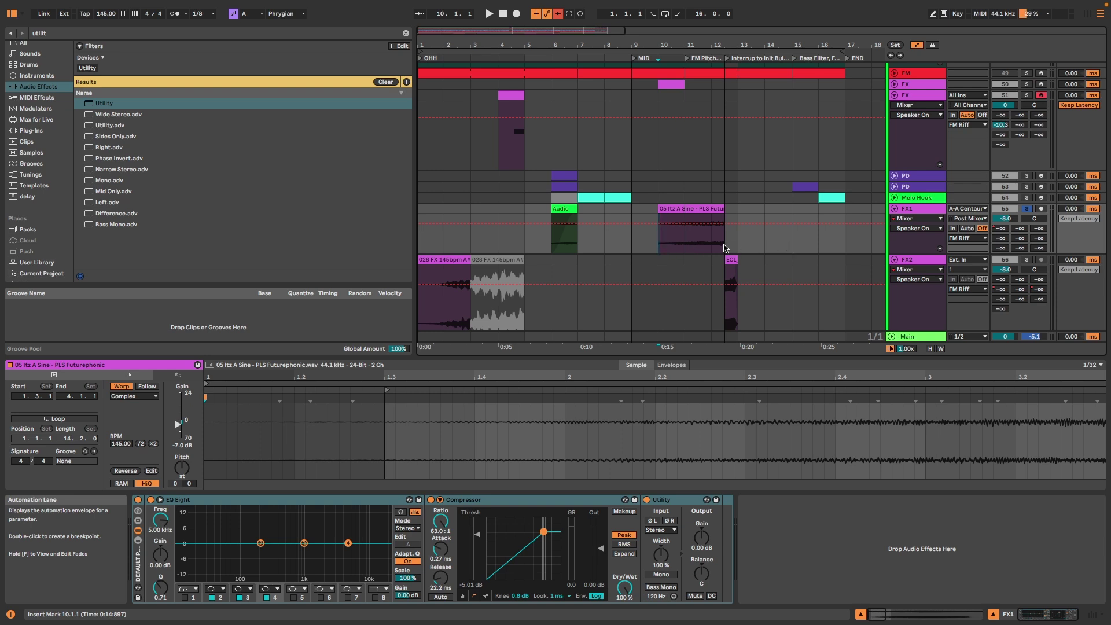
scroll(724, 247, up, 10)
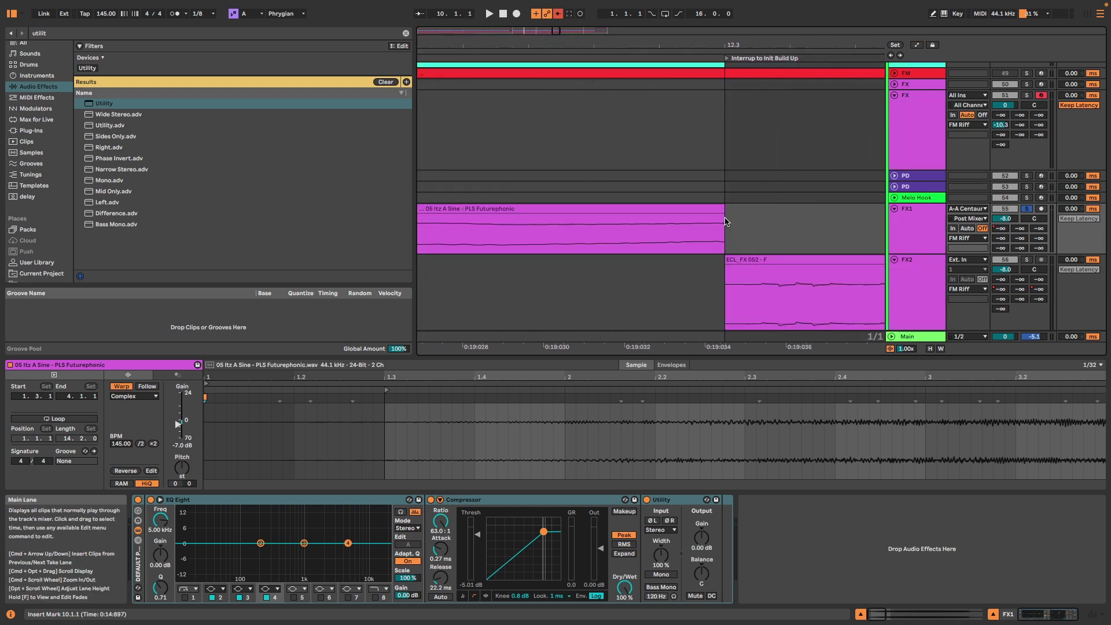
scroll(716, 219, down, 8)
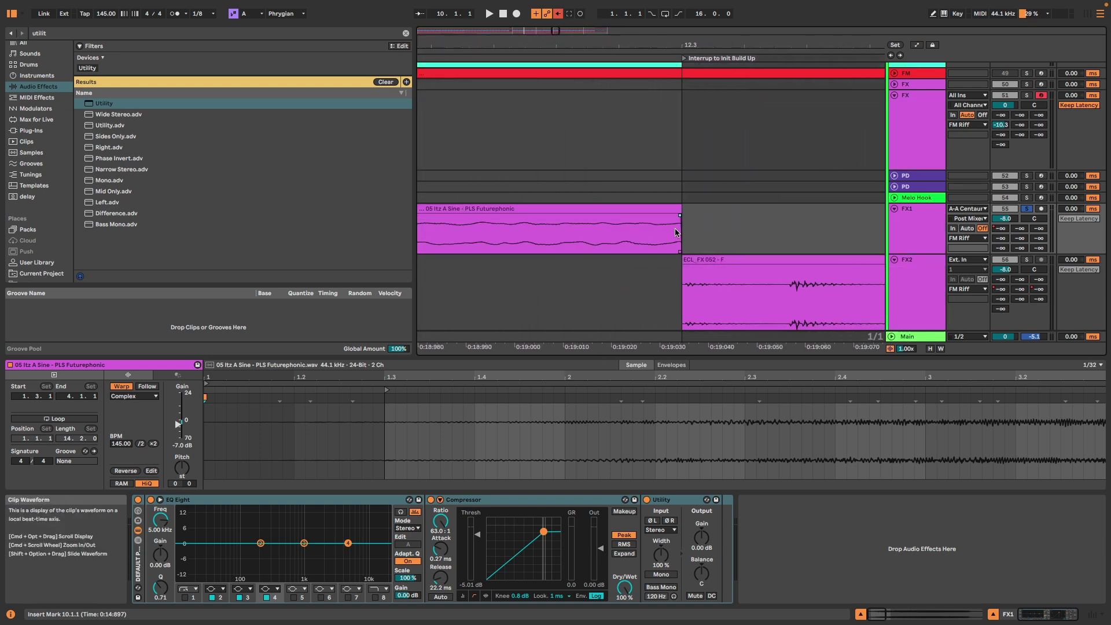
scroll(675, 253, down, 4)
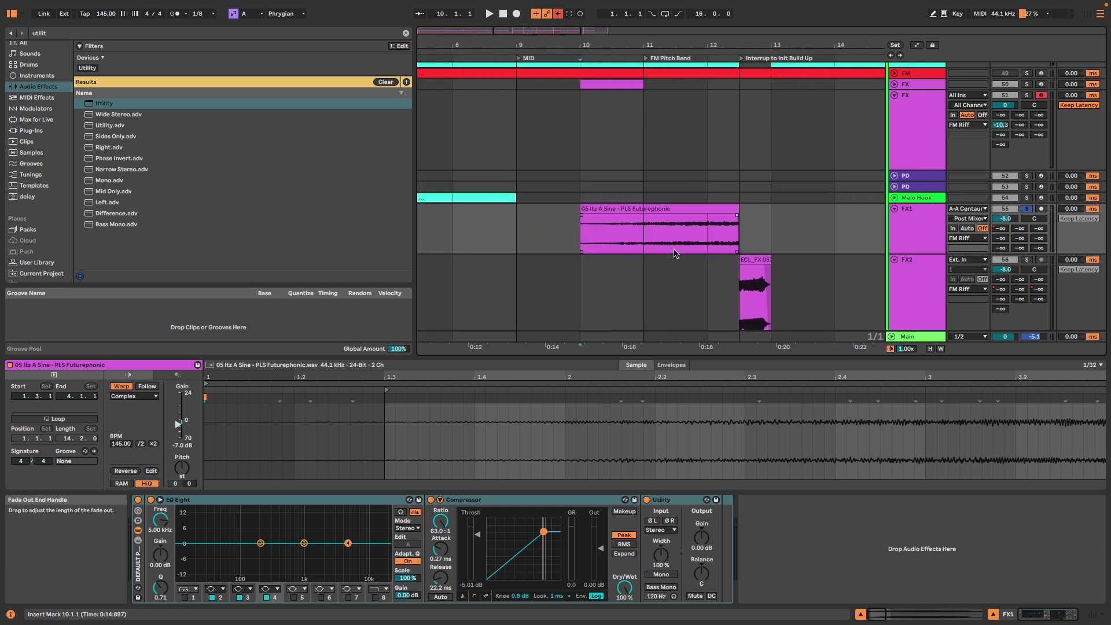
- Unsolo FX1 and play the full arrangement from bar 10 through the interruption into the build-up
click(648, 242)
click(621, 241)
key(space)
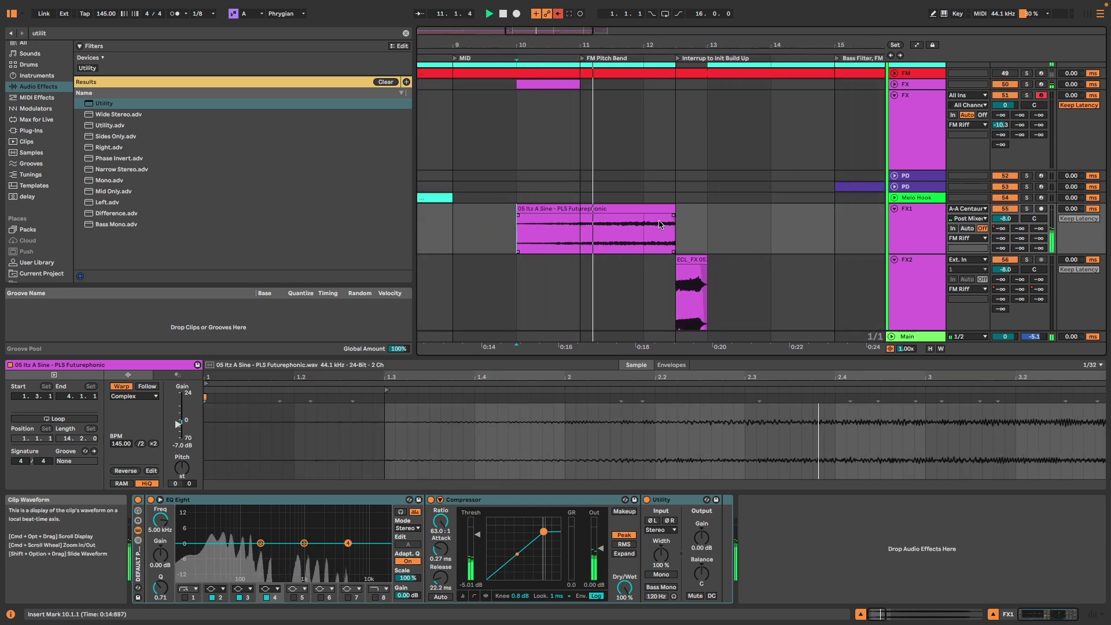
scroll(646, 220, down, 2)
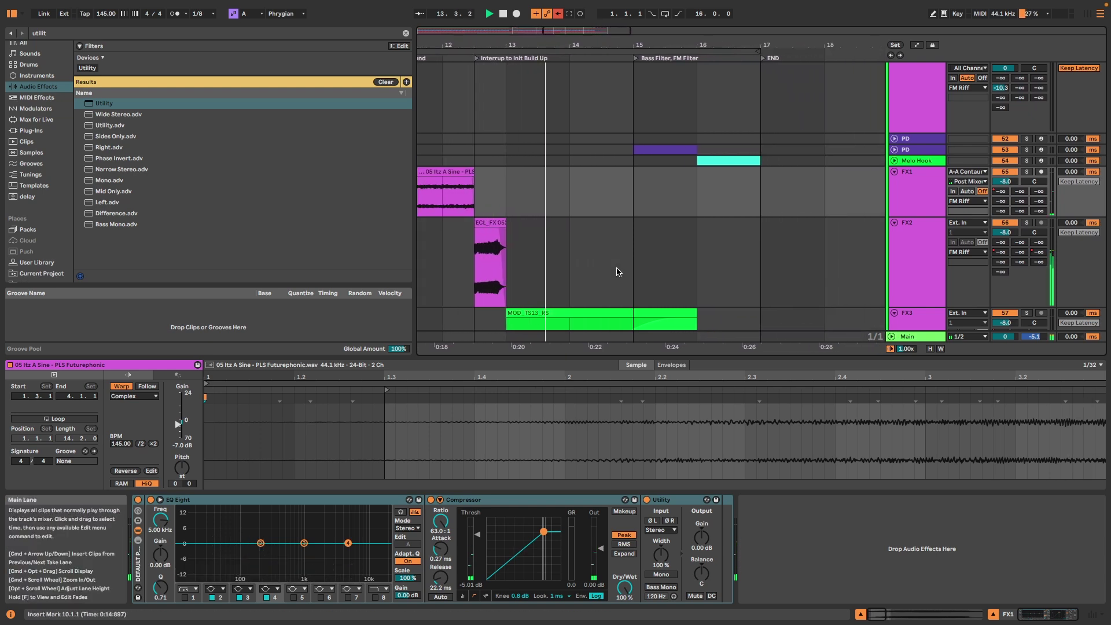
- Play on through the build-up to bar 16, stop playback and select the Melo Hook clip starting at bar 16
scroll(617, 272, up, 4)
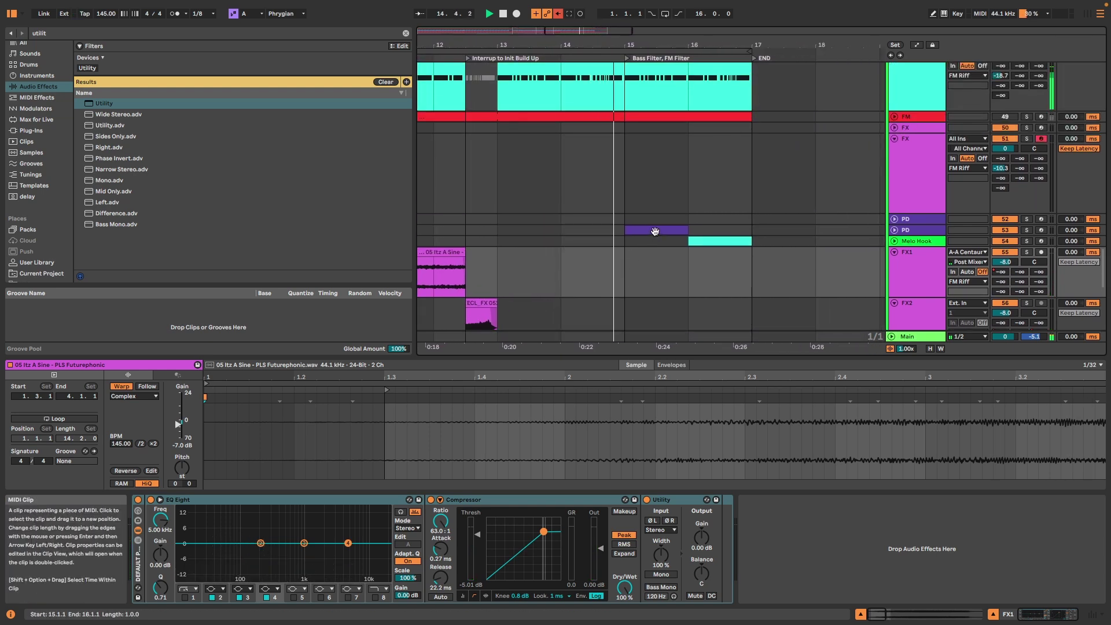
scroll(645, 231, up, 3)
scroll(490, 291, up, 4)
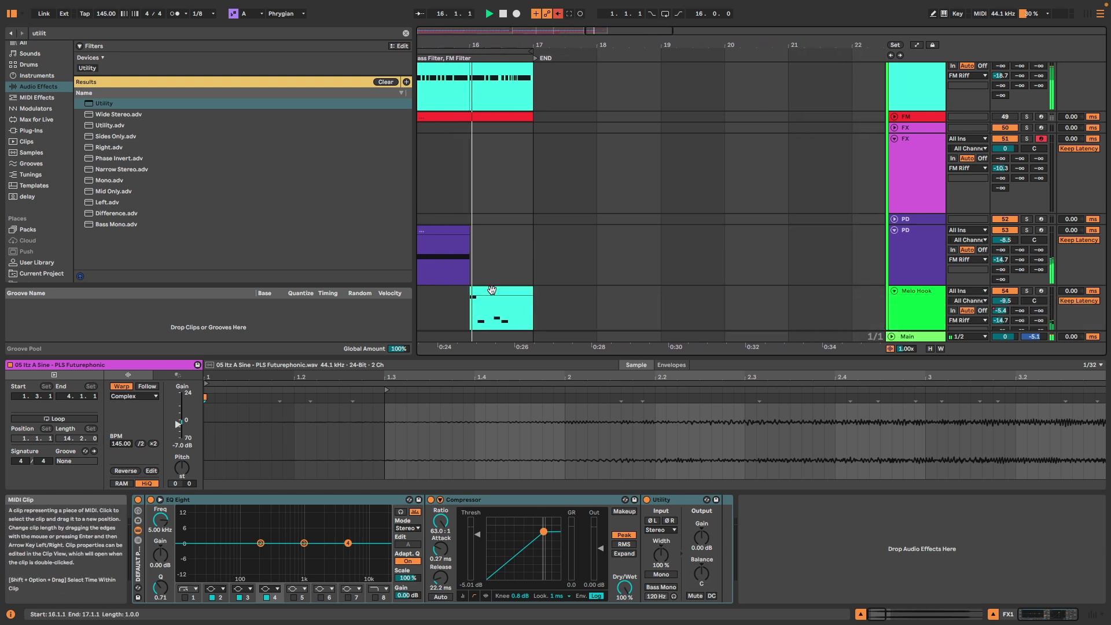
scroll(499, 278, down, 2)
scroll(499, 278, left, 3)
click(549, 251)
key(space)
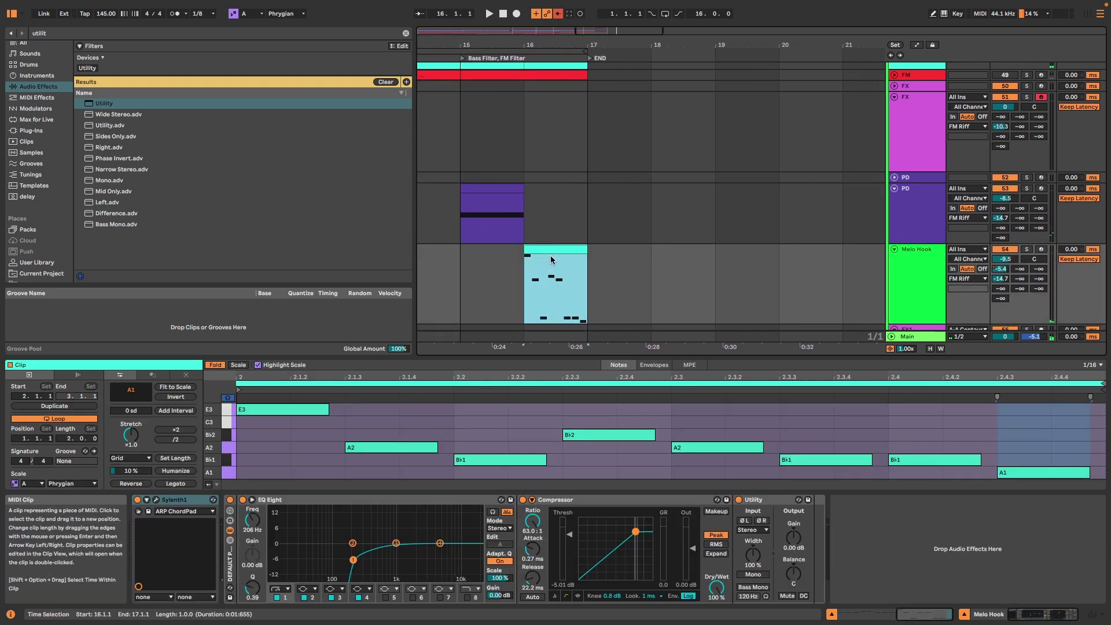
- Audition the Melo Hook clips at bars 8 and 16 to compare their melodies, and stop with the bar 8 clip selected
scroll(559, 270, left, 4)
scroll(559, 269, down, 4)
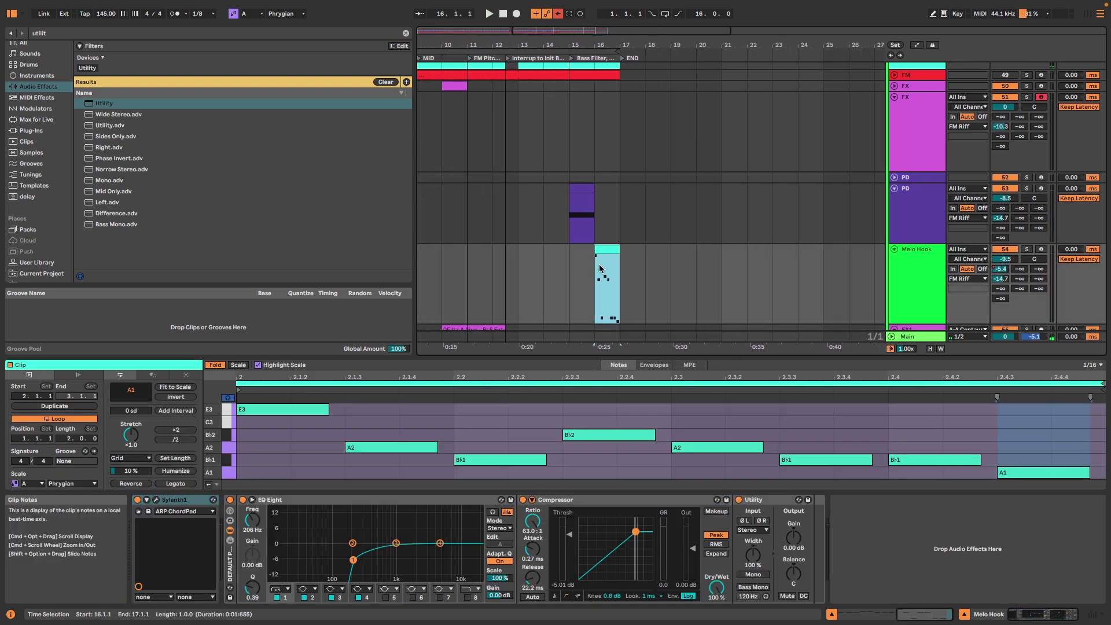
scroll(598, 269, left, 5)
scroll(598, 269, down, 3)
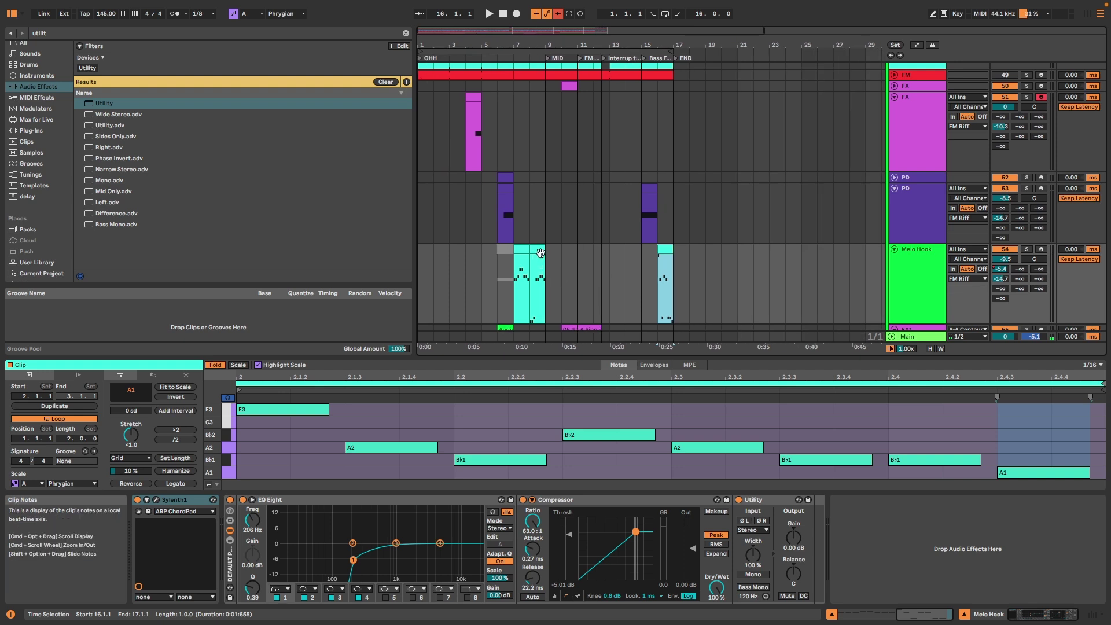
click(533, 287)
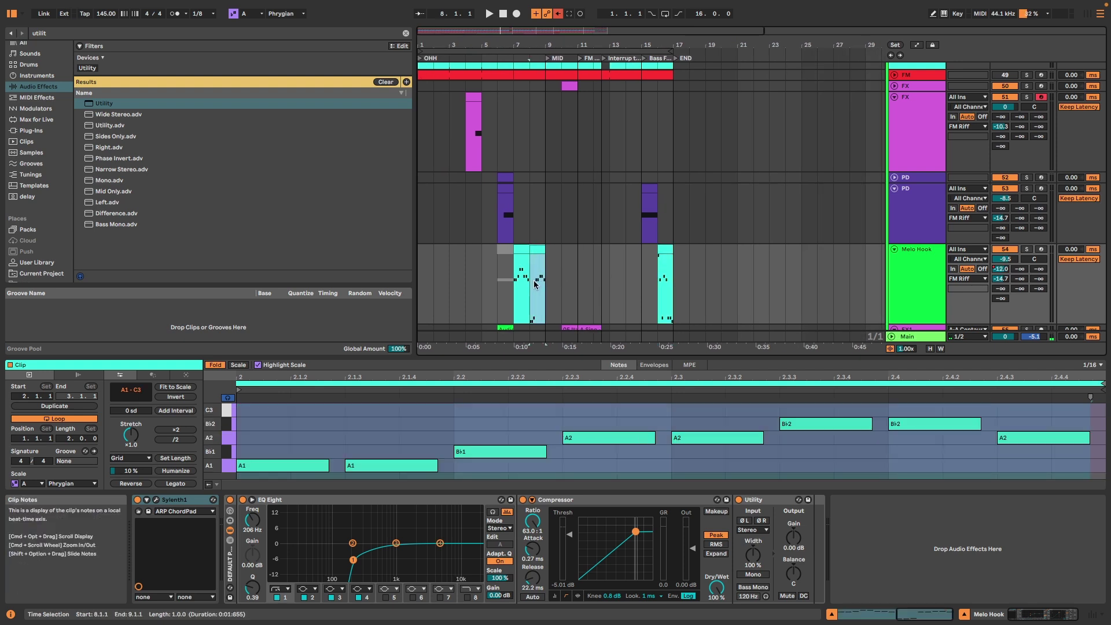
key(space)
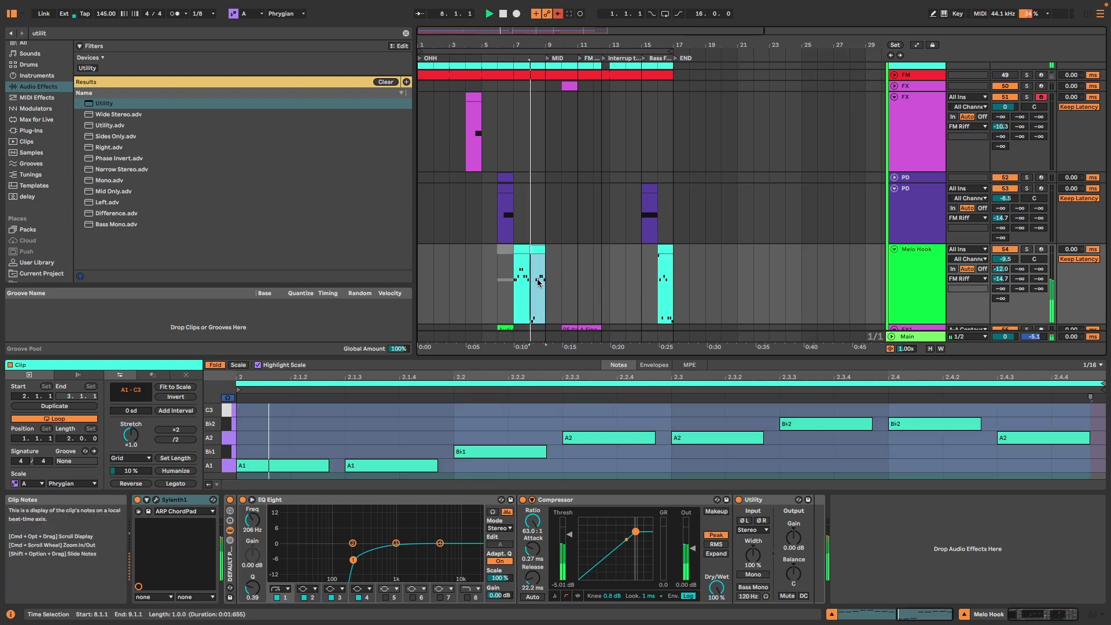
click(668, 247)
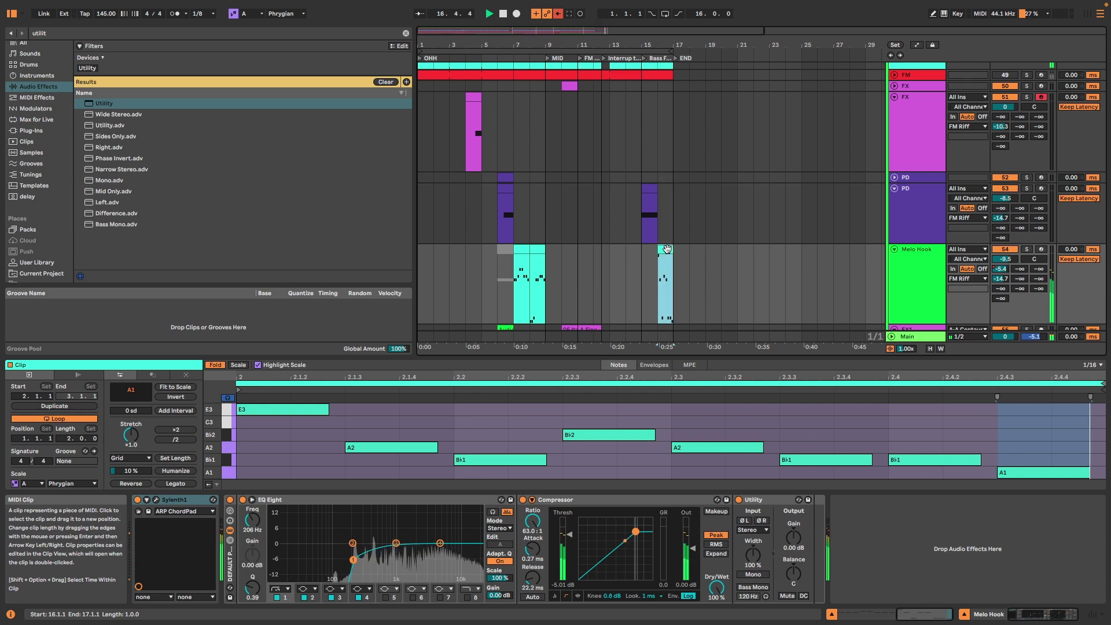
click(537, 253)
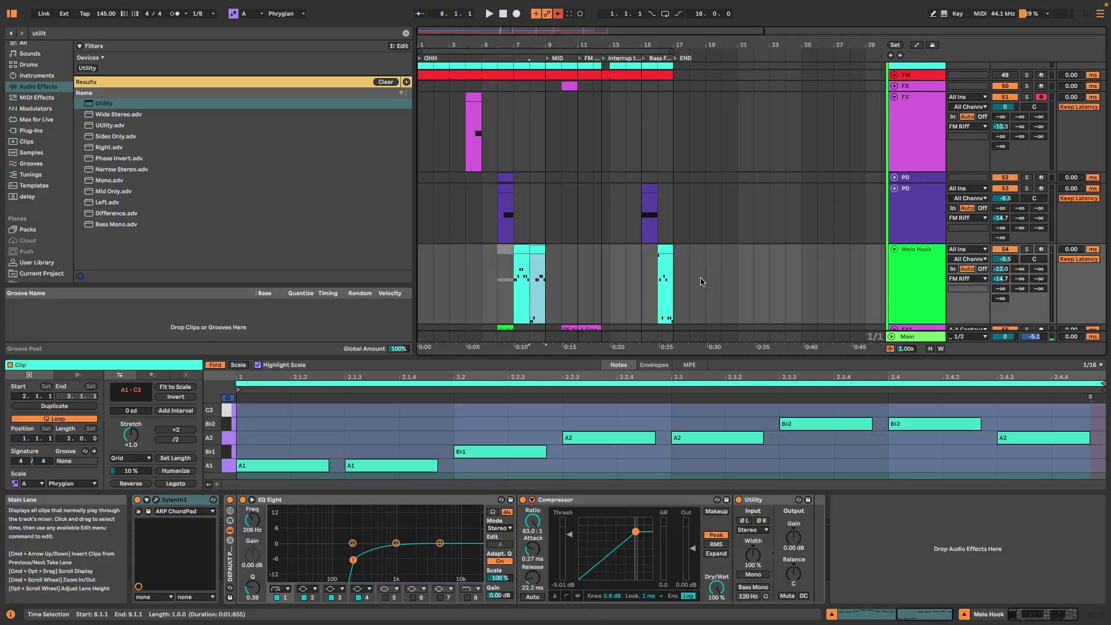
- Delete the clips from bar 16 to 17 on the 23 OPEN H05, 24 Audio, SNARE and SNARE XTRA tracks
scroll(700, 282, up, 10)
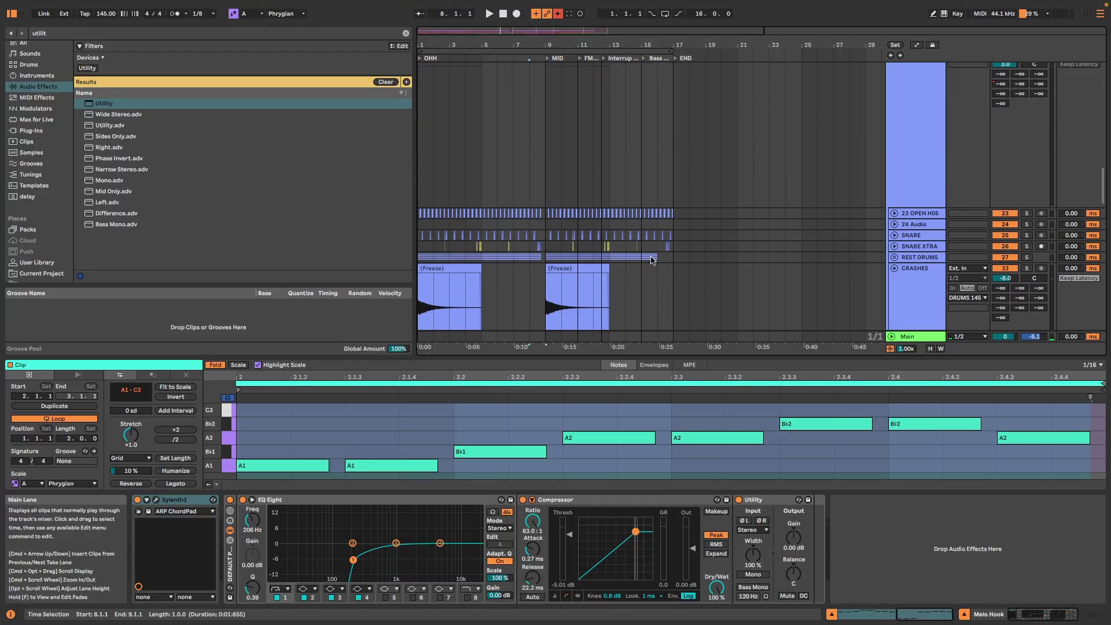
scroll(660, 264, up, 3)
click(685, 260)
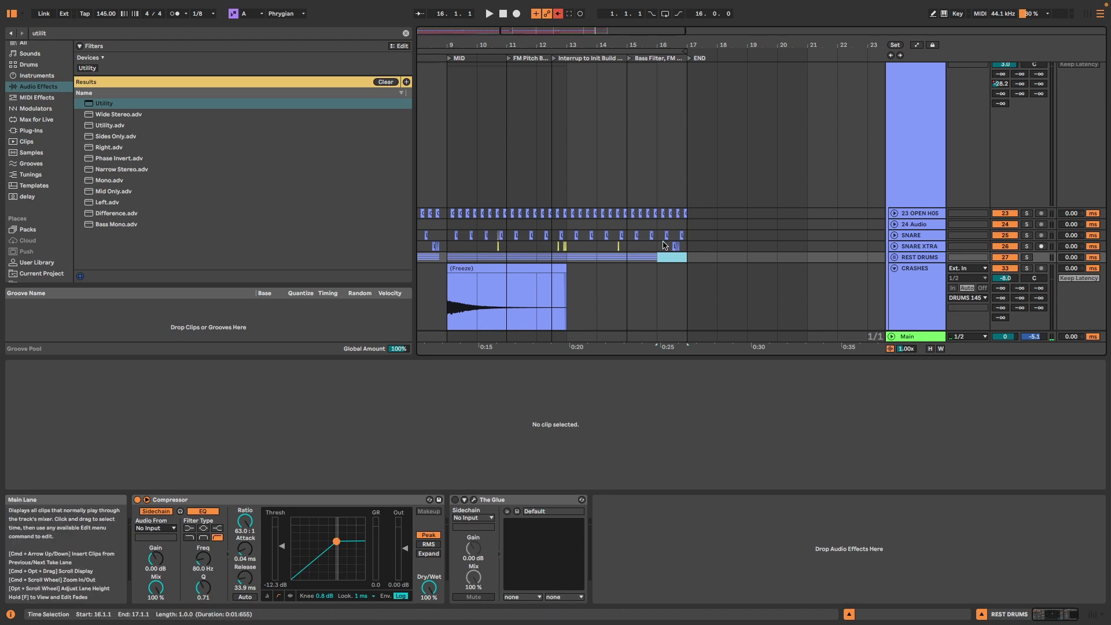
drag(688, 217, 689, 211)
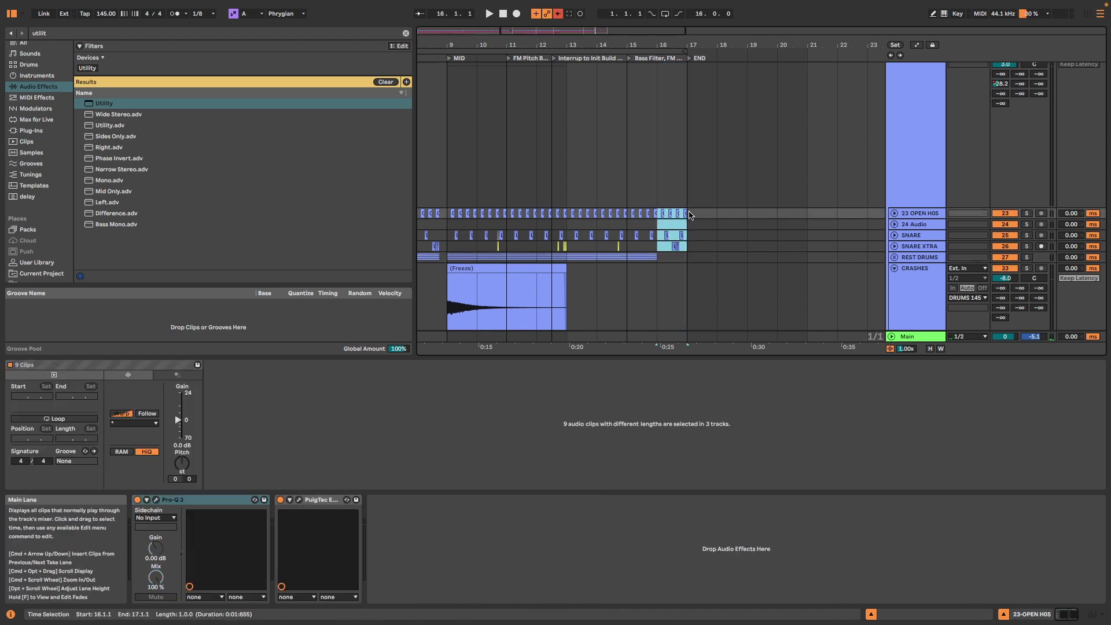
key(Delete)
- Inspect the end of the bass clips and the muted kick with the chopped KICK FX clips from bar 16 to 17
scroll(679, 205, up, 15)
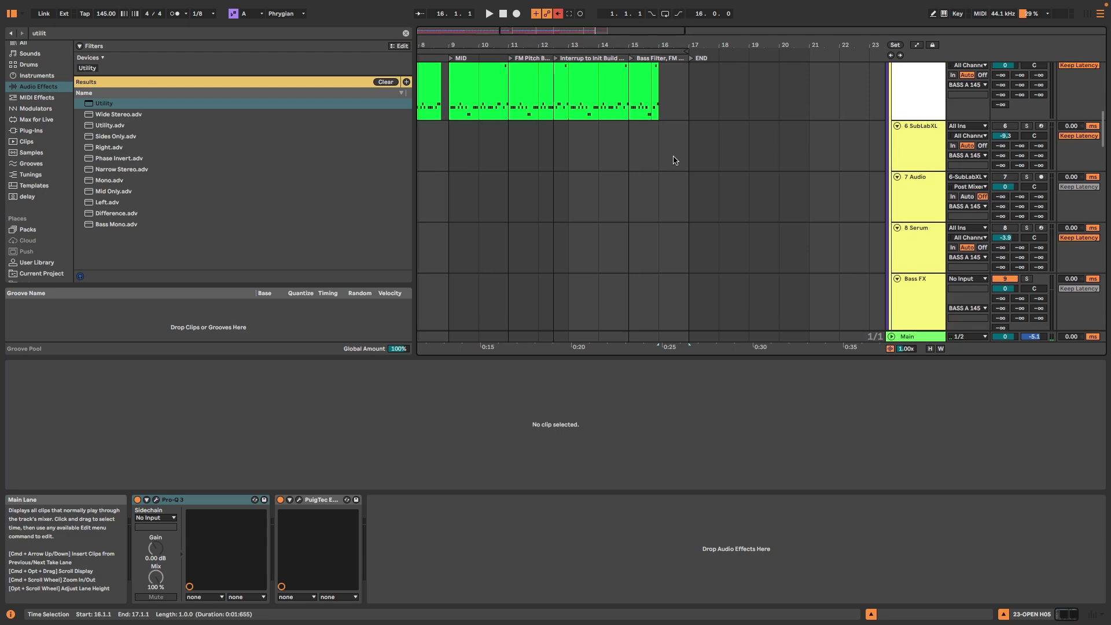
click(647, 167)
scroll(689, 203, up, 9)
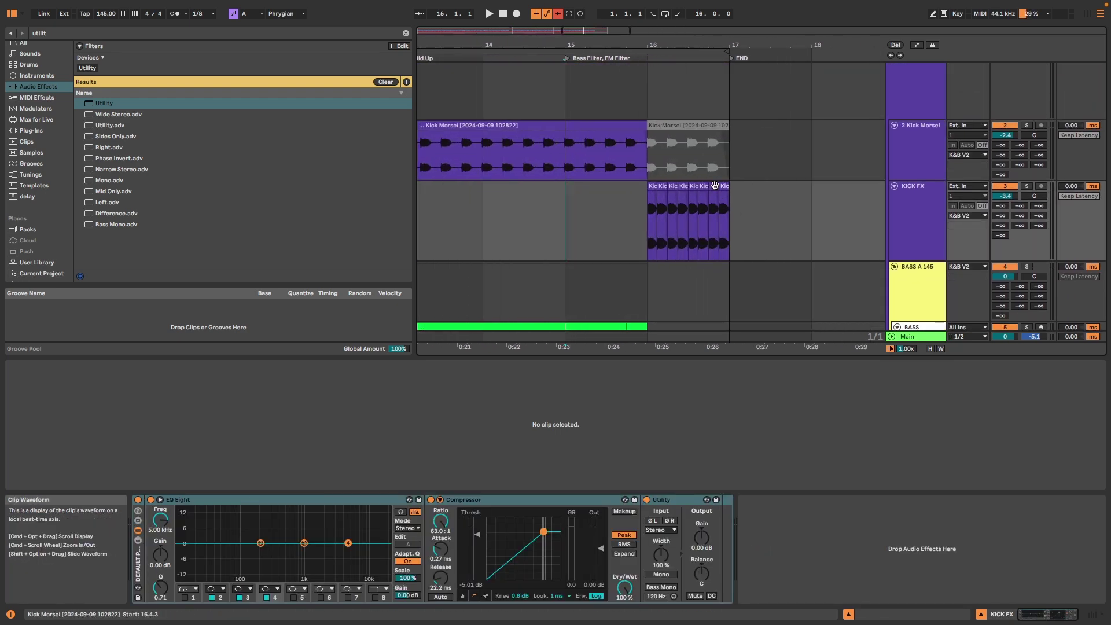
scroll(692, 206, down, 15)
scroll(690, 203, down, 8)
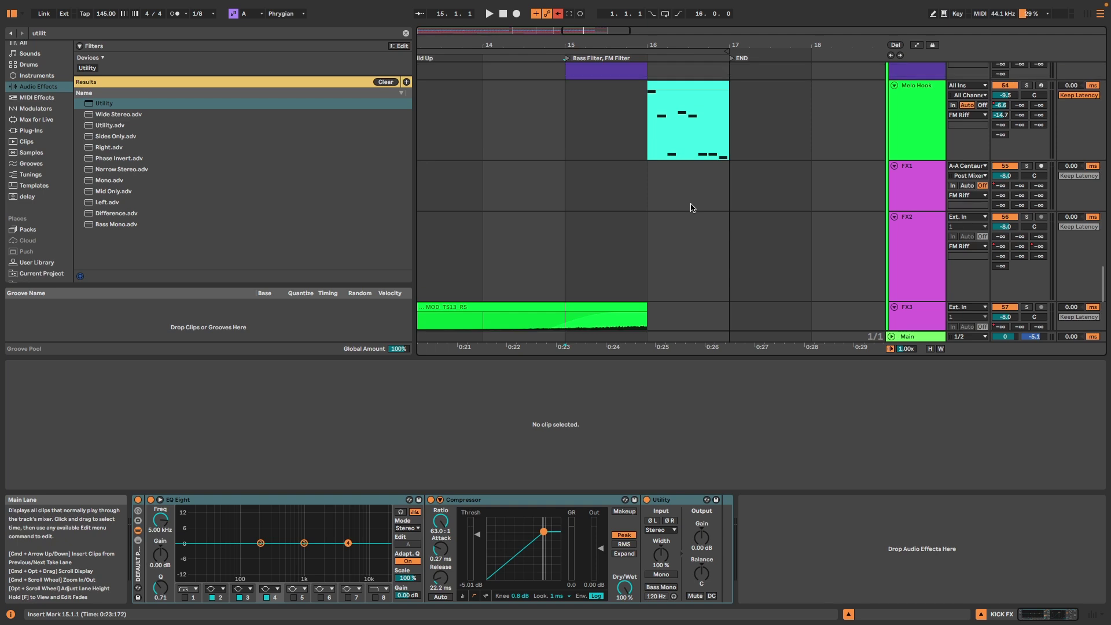
- Select the Melo Hook clip at bar 16, examine the FM clips through the build-up and check the FM Riff group over bar 16
click(678, 126)
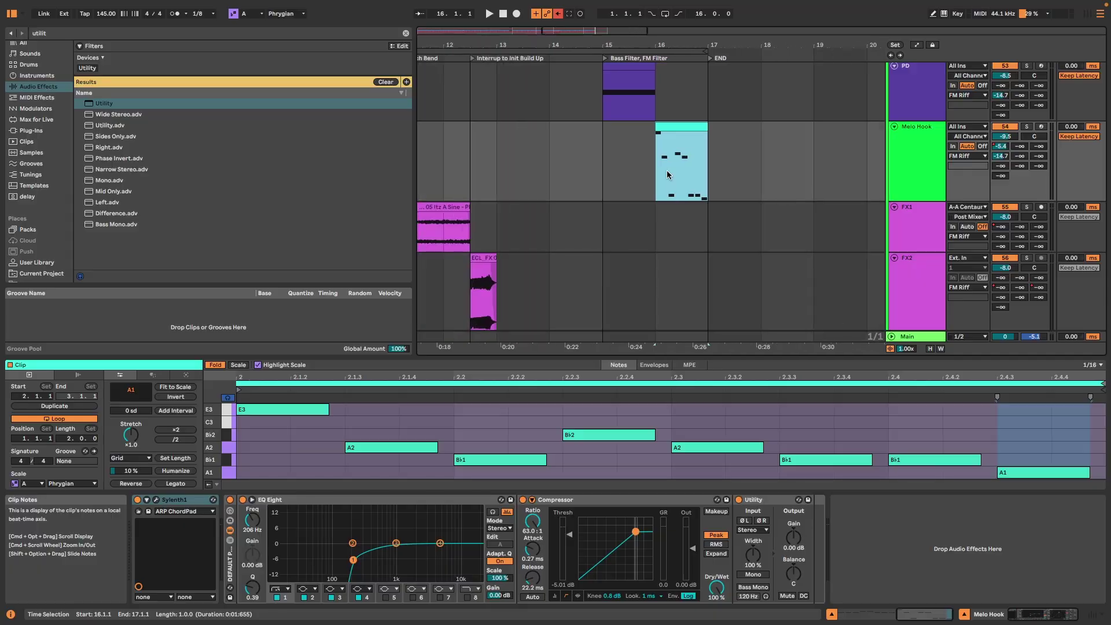
scroll(673, 199, up, 5)
scroll(671, 198, up, 5)
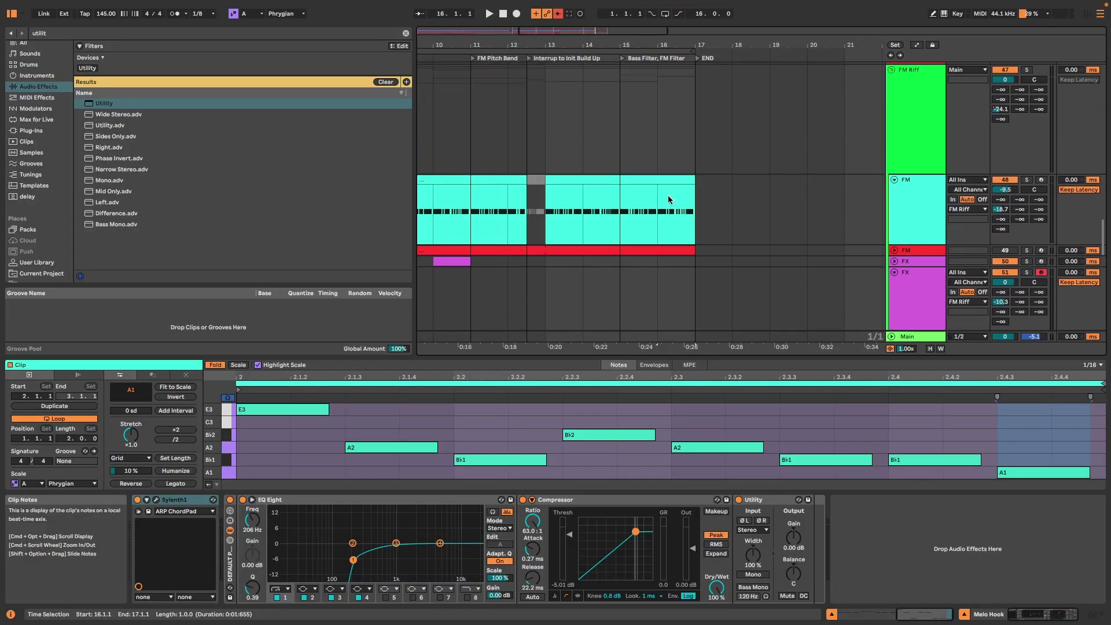
scroll(668, 205, up, 3)
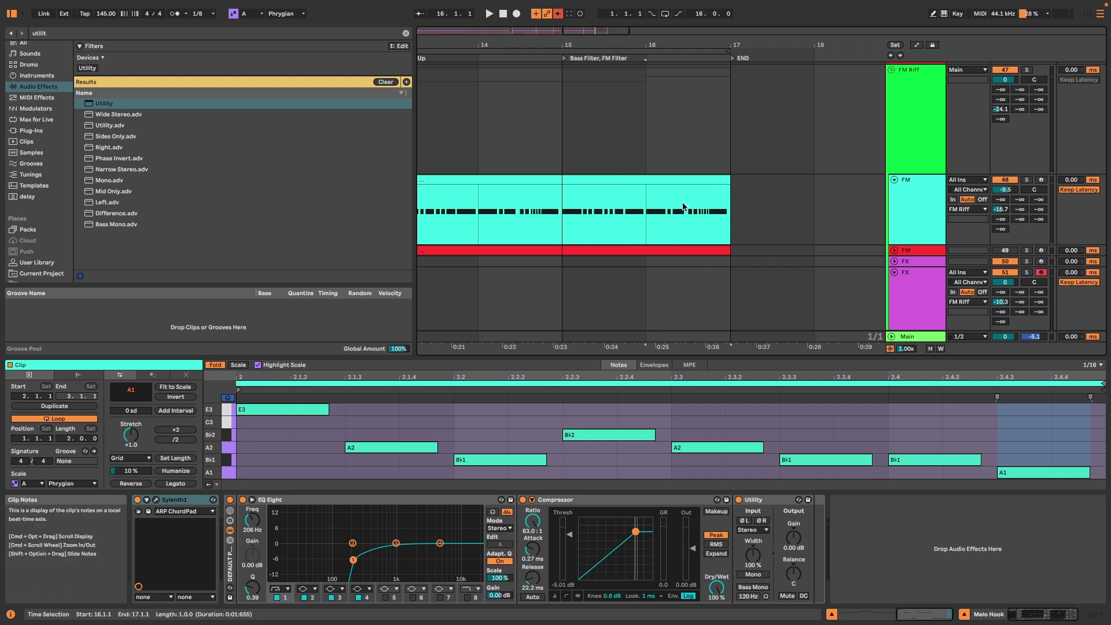
scroll(606, 219, left, 4)
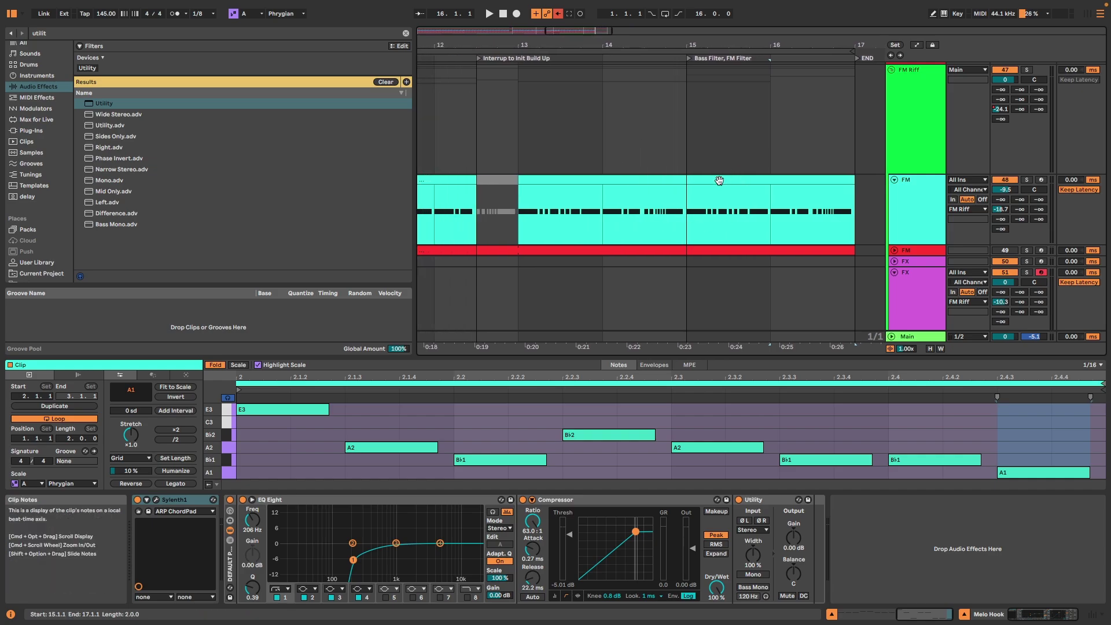
scroll(720, 180, right, 8)
scroll(618, 174, left, 2)
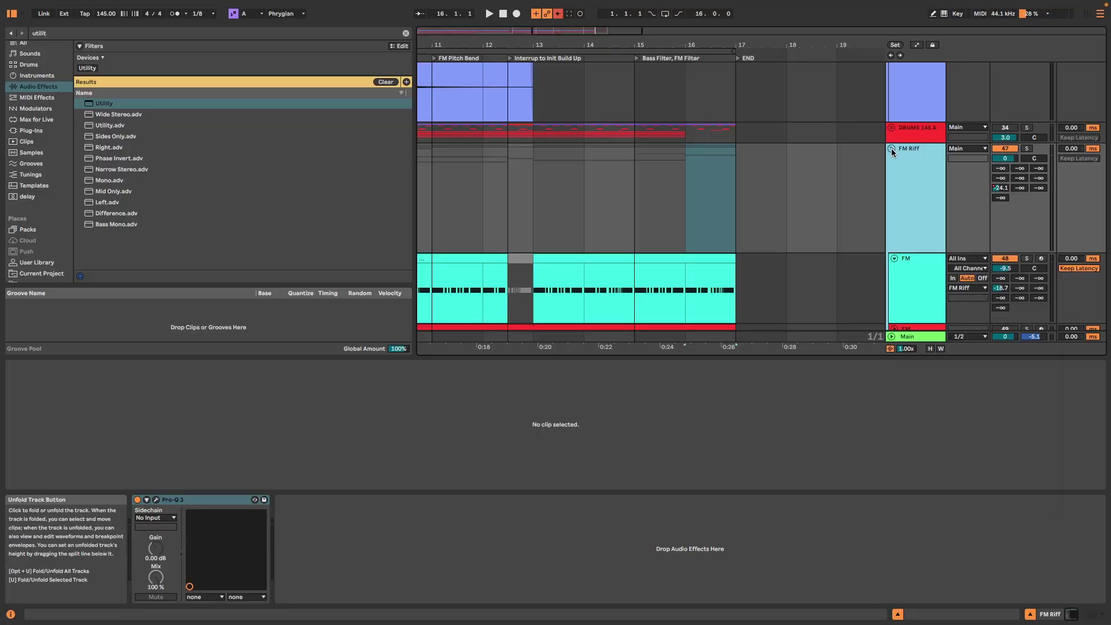
click(891, 148)
click(892, 148)
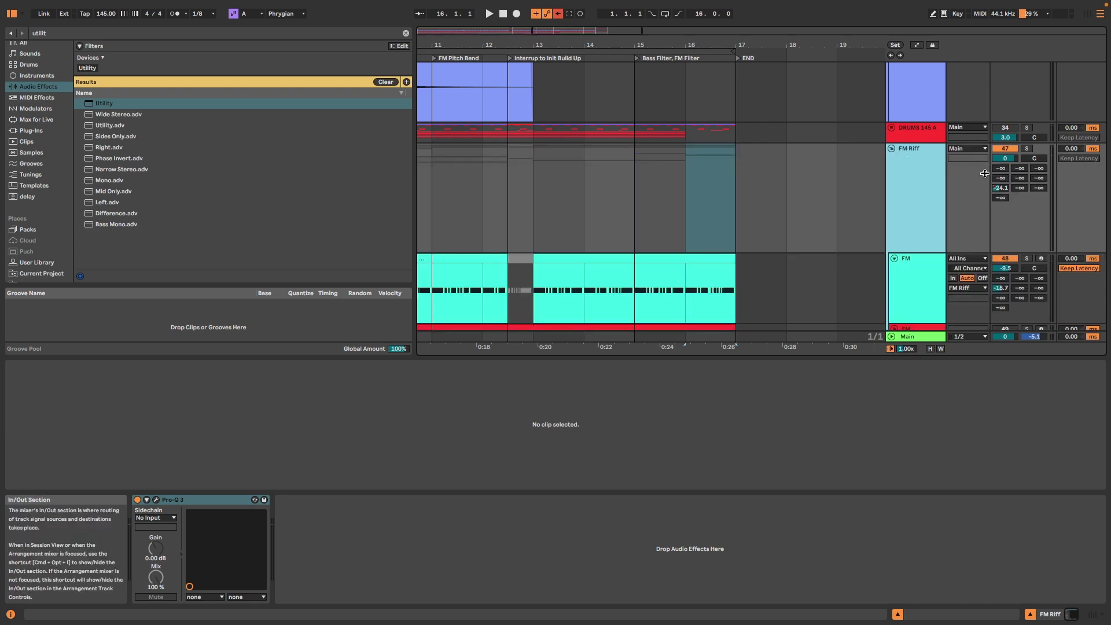
- Show the automation of The Drop's Hp Freq on the K&B V2 group track
scroll(681, 178, up, 5)
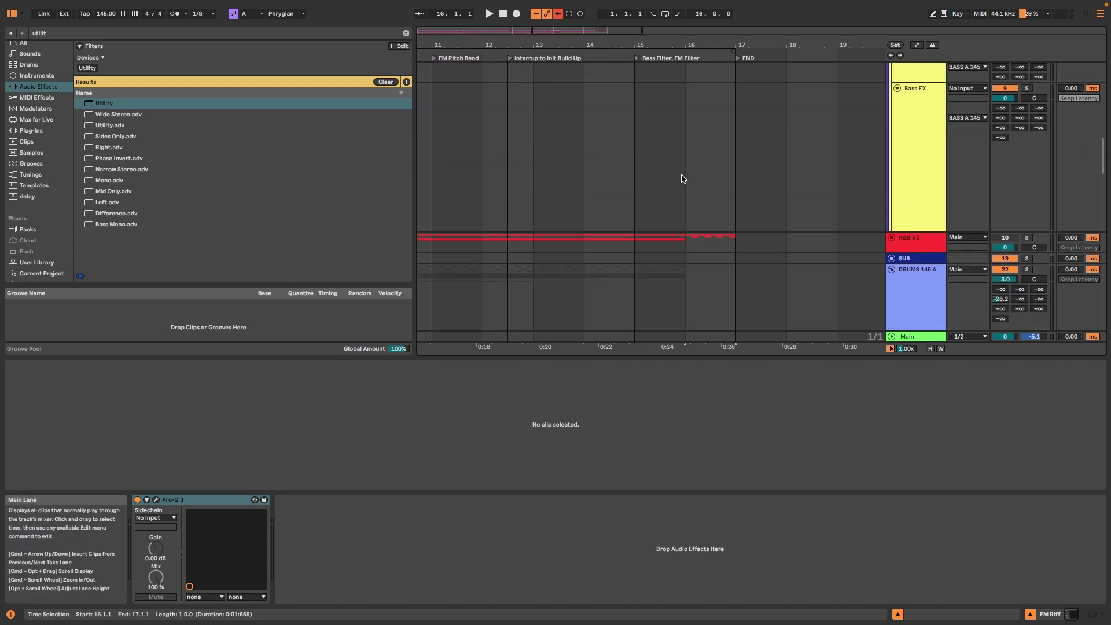
scroll(682, 178, up, 3)
scroll(682, 178, down, 6)
scroll(681, 178, down, 5)
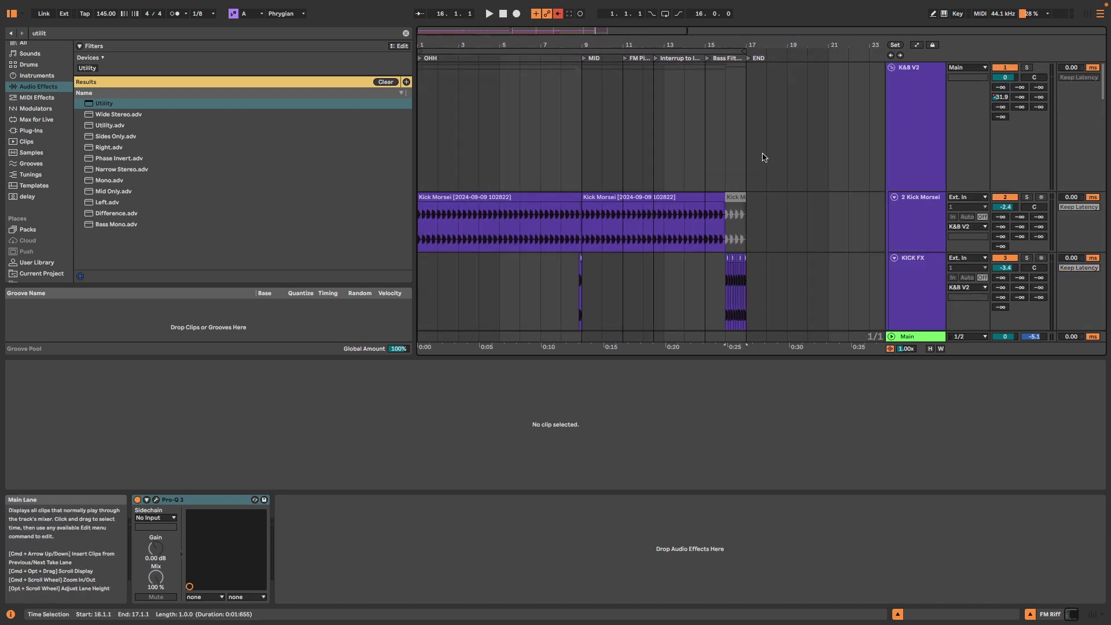
click(916, 127)
right_click(291, 542)
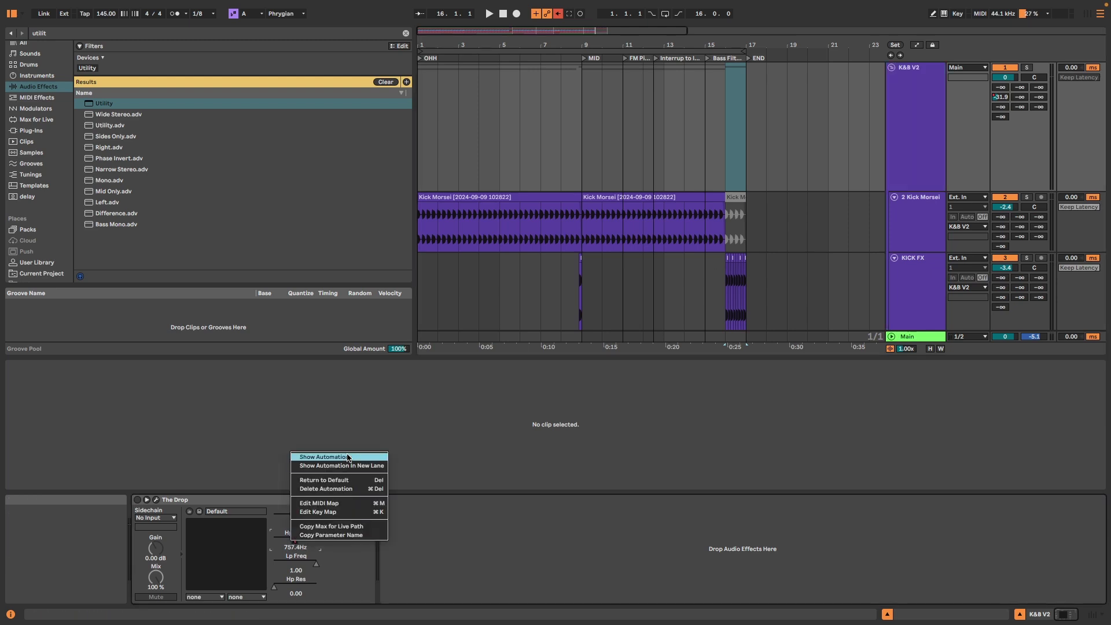
click(325, 458)
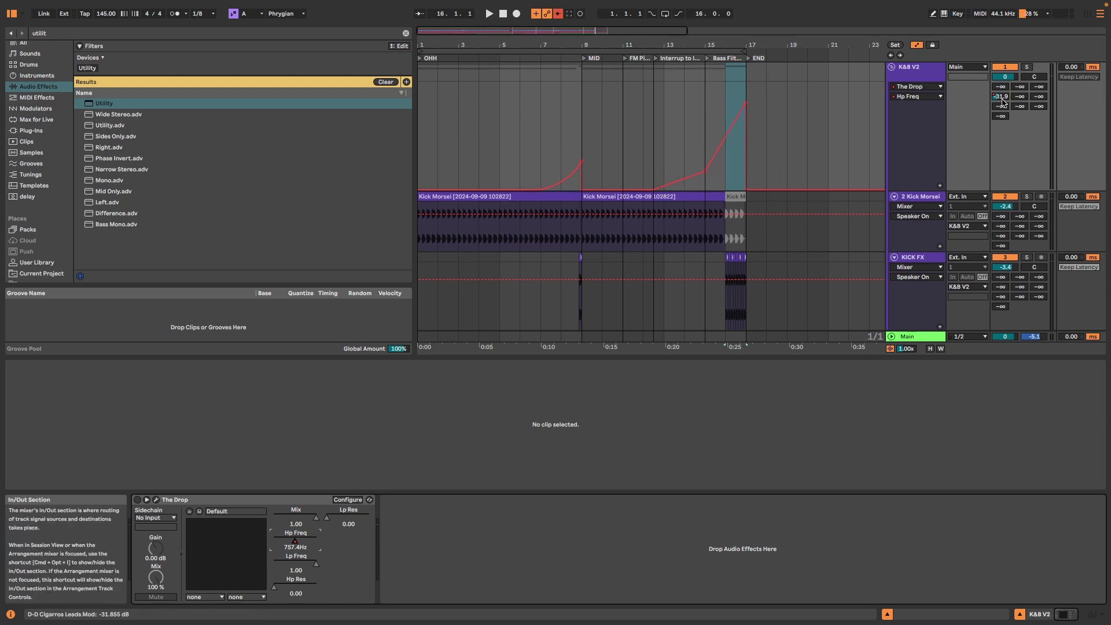
- Show the D-D Cigarros Leads Mod send automation on K&B V2 and select from bar 17 to 20 across the kick tracks
key(super+z)
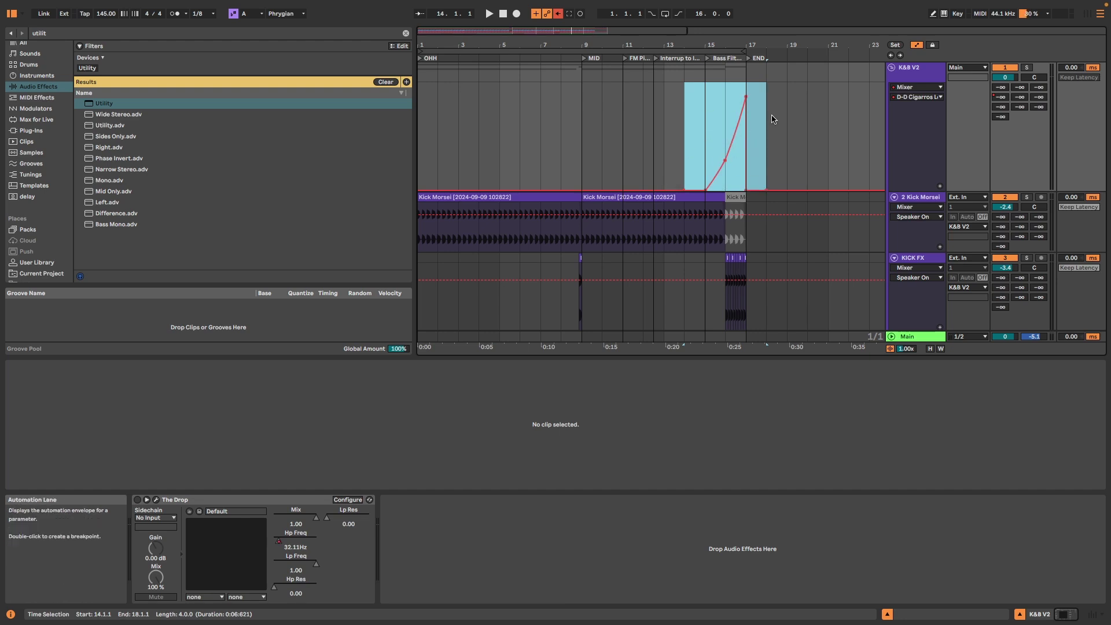
click(766, 104)
drag(750, 79, 814, 80)
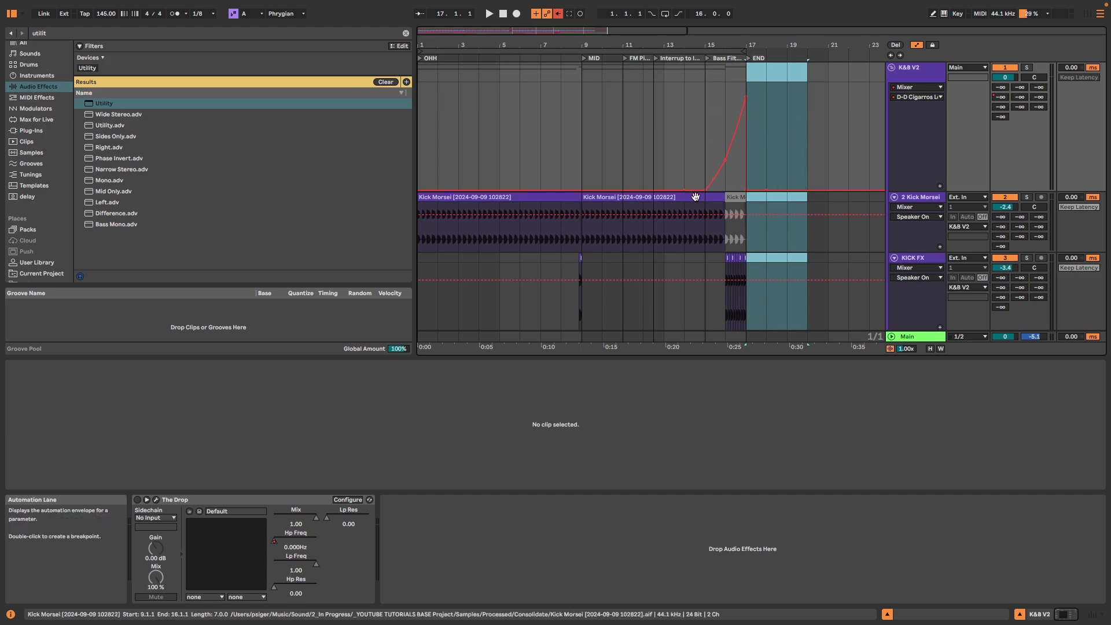
- Select the FM clip at bar 15 and show the automation of its EQ Eight band 1 frequency
scroll(696, 197, down, 15)
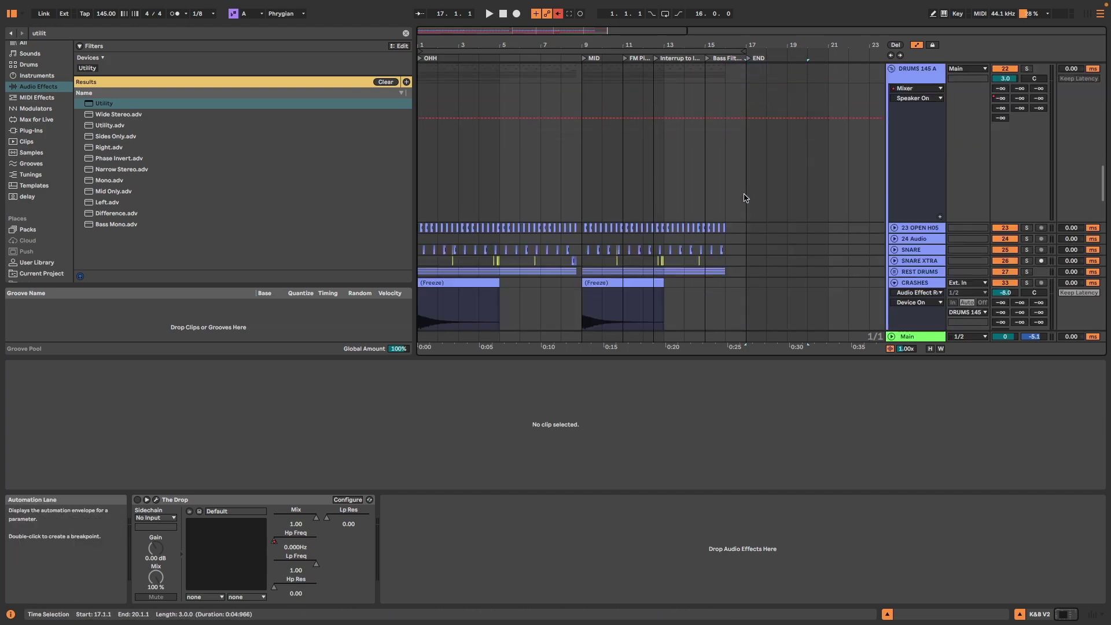
scroll(745, 198, down, 10)
click(716, 166)
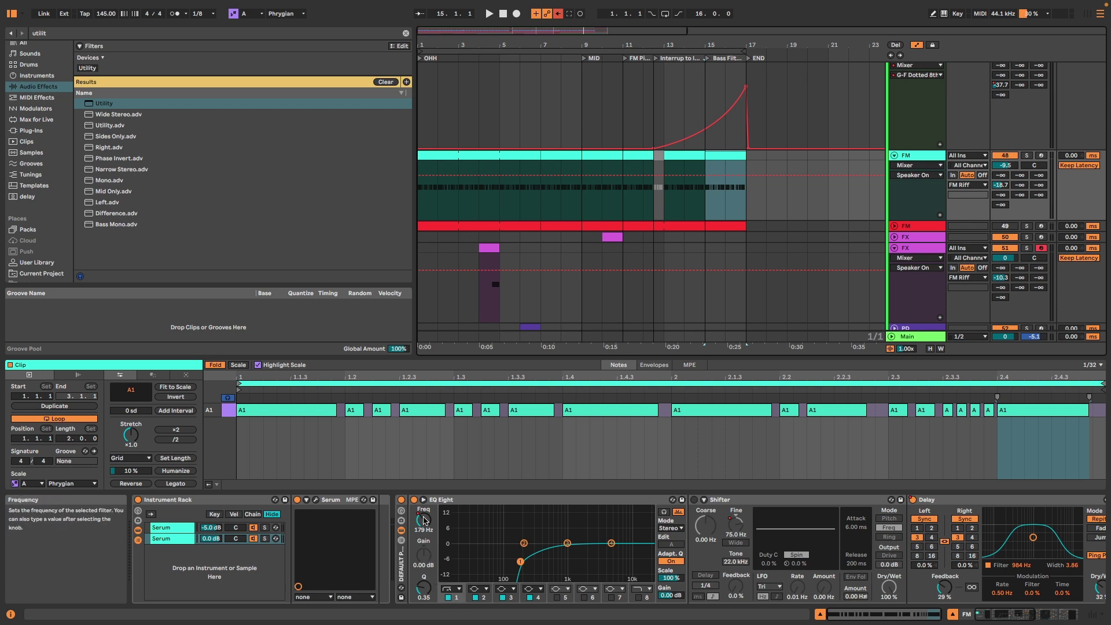
right_click(424, 520)
click(503, 266)
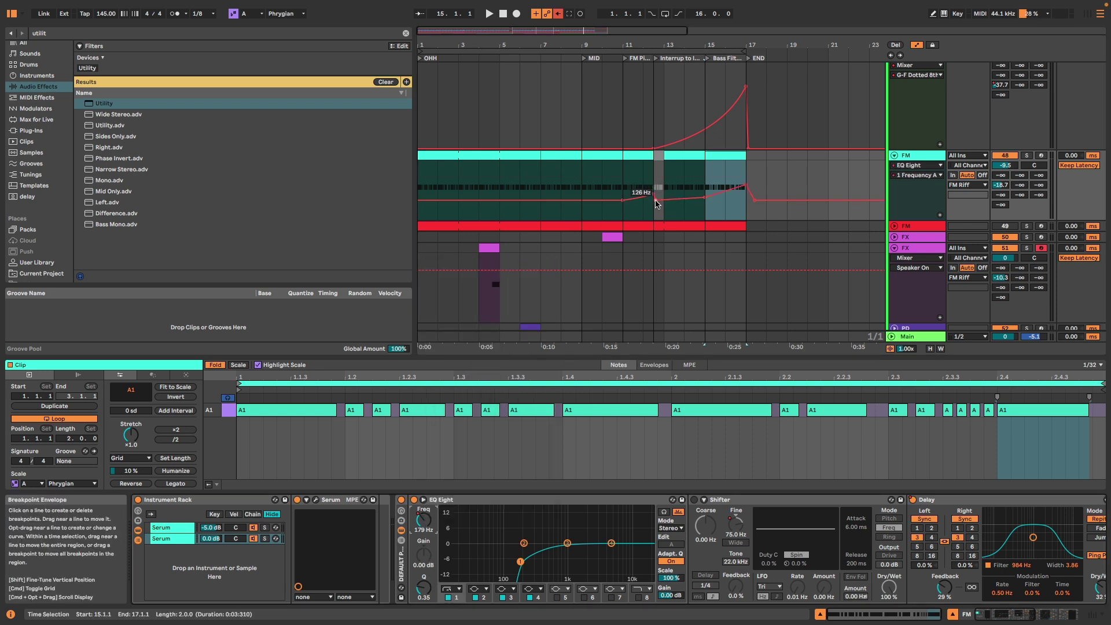
- Show the G-F Dotted 8th delay send automation on the FM Riff group, followed by the F-E Dotted 16th send automation
scroll(755, 191, up, 3)
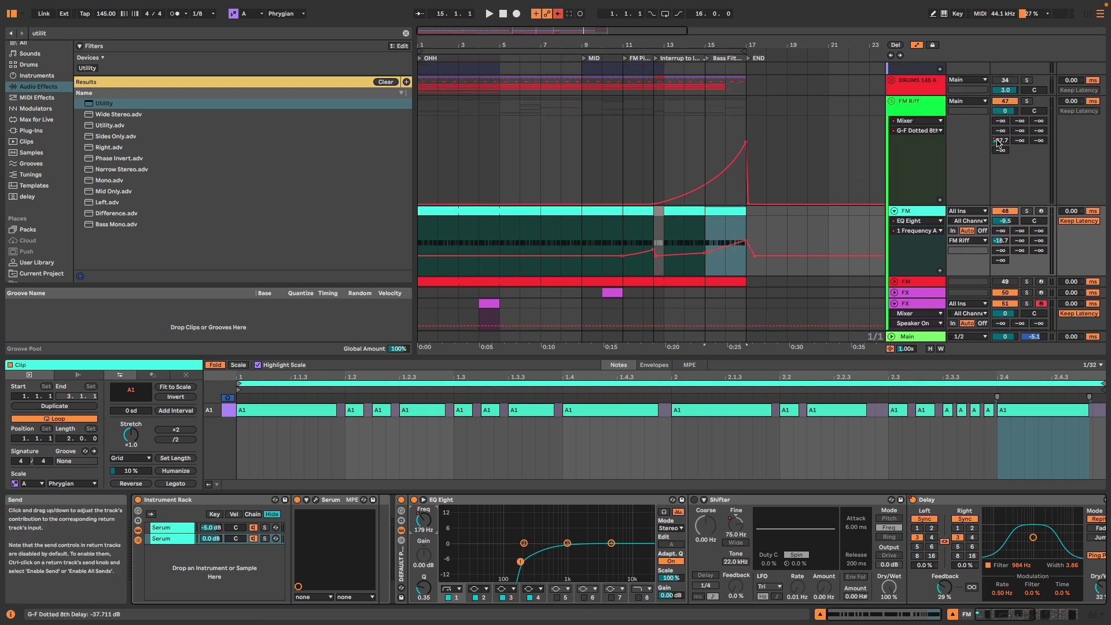
right_click(1000, 141)
click(1022, 164)
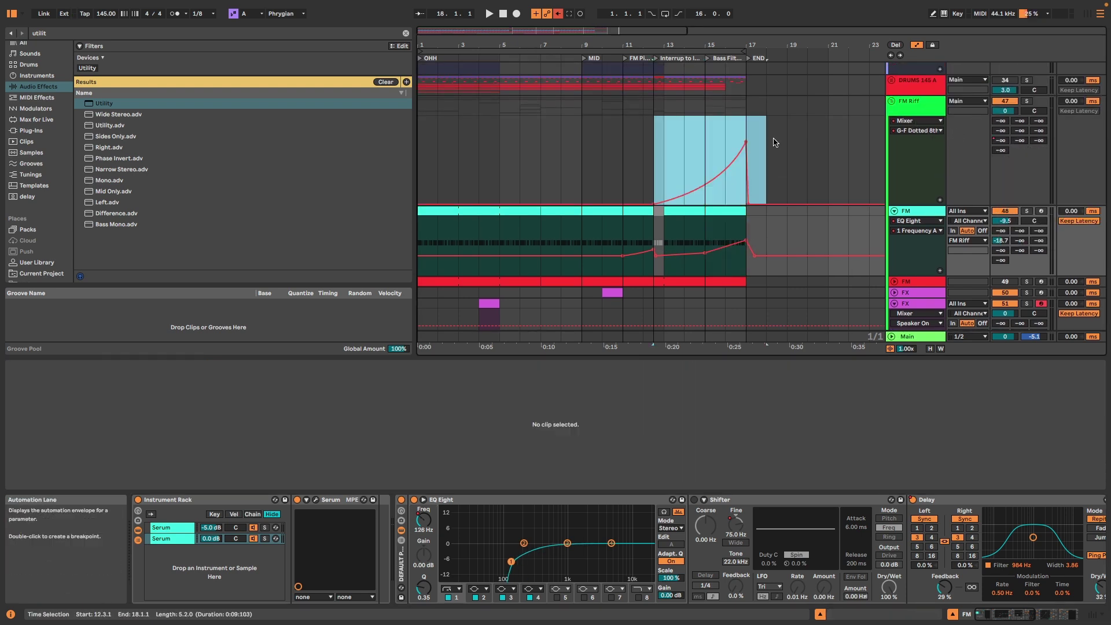
right_click(1039, 131)
click(1021, 159)
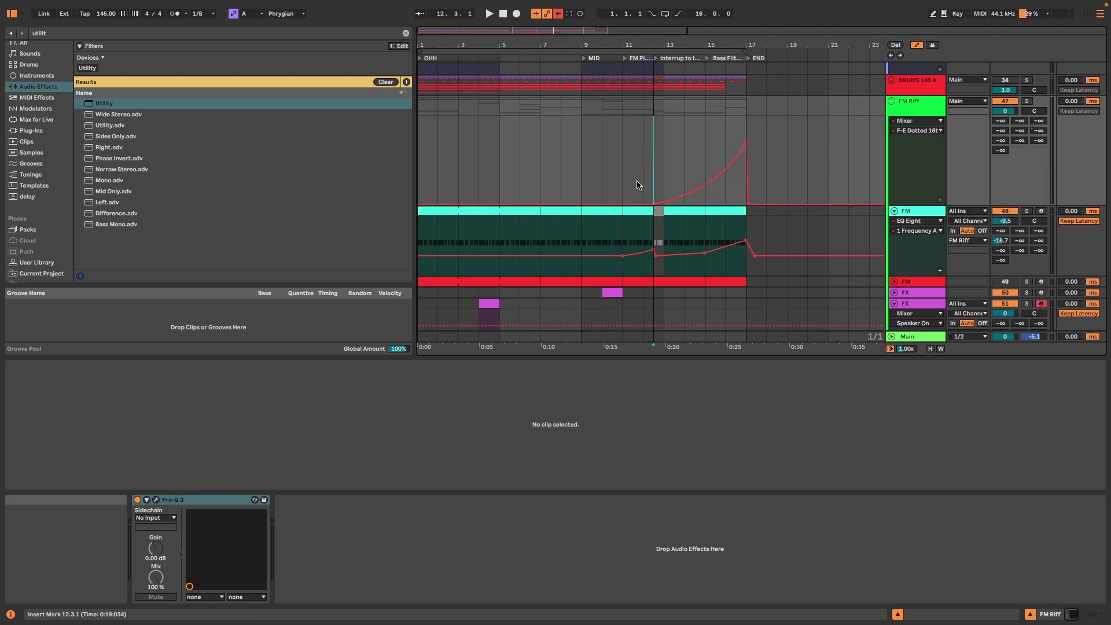